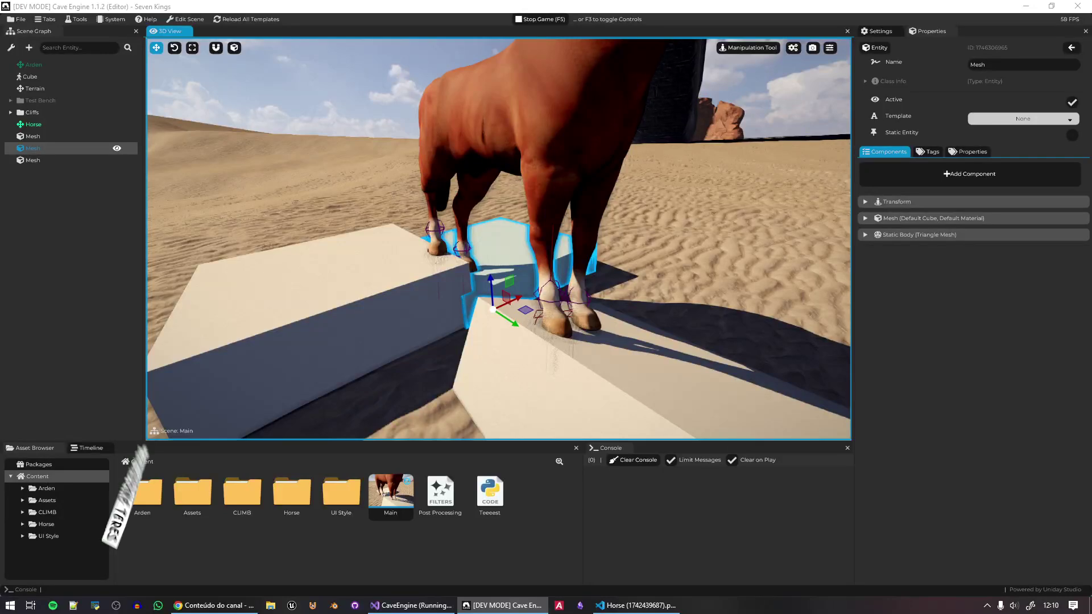
Step: Examine from several angles how the horse's hooves and foot IK debug markers sit on the blocks while the game runs
right_click_drag(499, 239, 542, 301)
key("d")
key("s")
key("a")
key("s")
key("w")
key("w")
key("a")
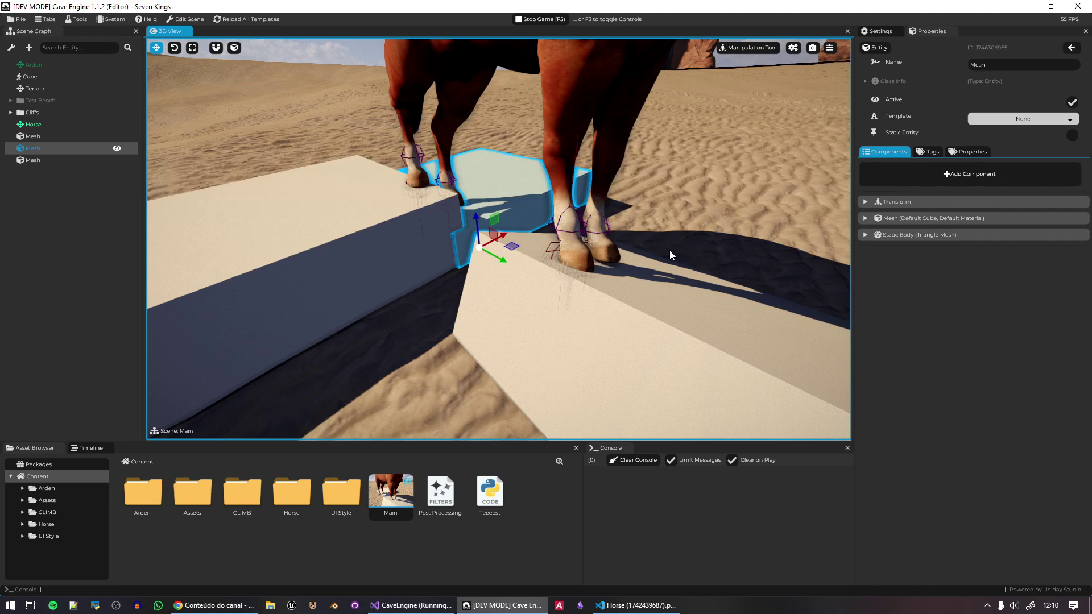
right_click_drag(670, 251, 608, 283)
key("w")
key("d")
key("s")
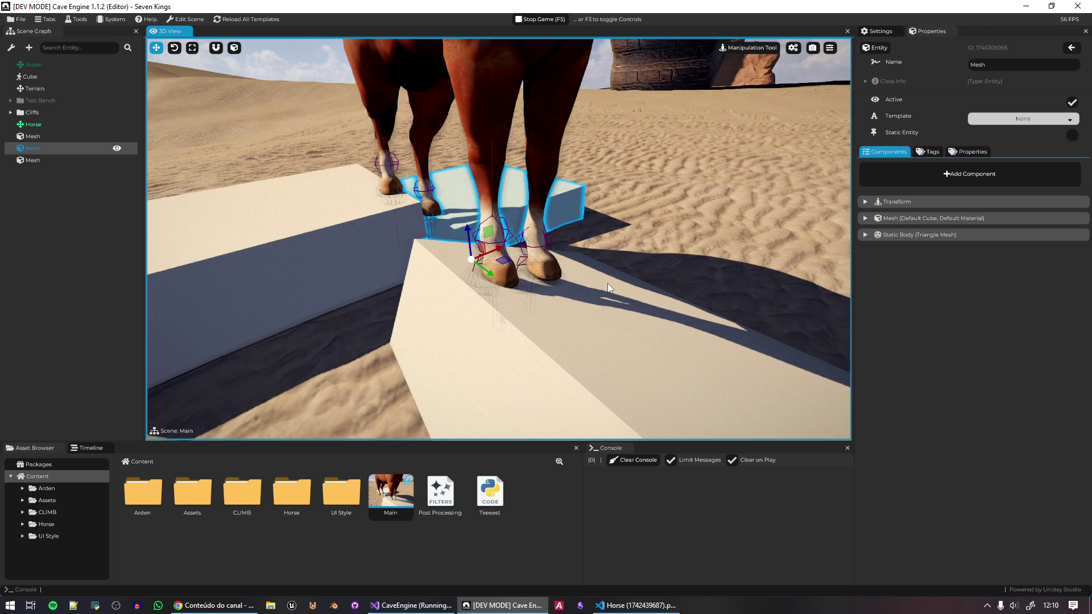
Step: Slide the selected block beneath the horse's hind legs slightly along its X axis
key("w")
right_click_drag(607, 283, 573, 312)
key("s")
mouse_move(505, 246)
left_mouse_down()
mouse_move(478, 230)
mouse_move(480, 259)
mouse_move(487, 247)
left_mouse_up()
key("d")
right_click_drag(474, 235, 650, 214)
key("a")
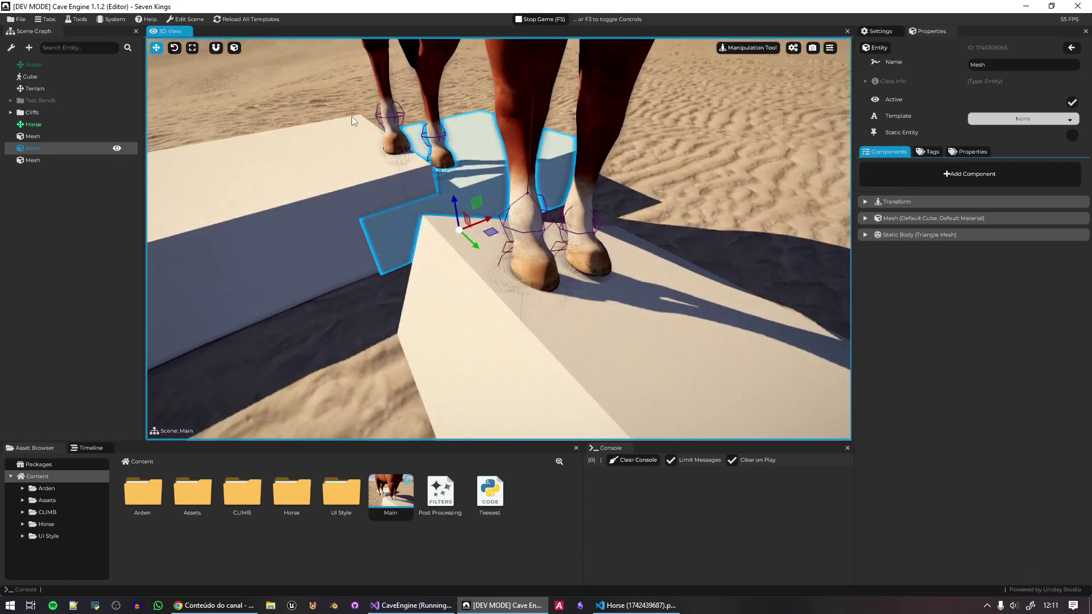
key("s")
right_click_drag(351, 116, 691, 346)
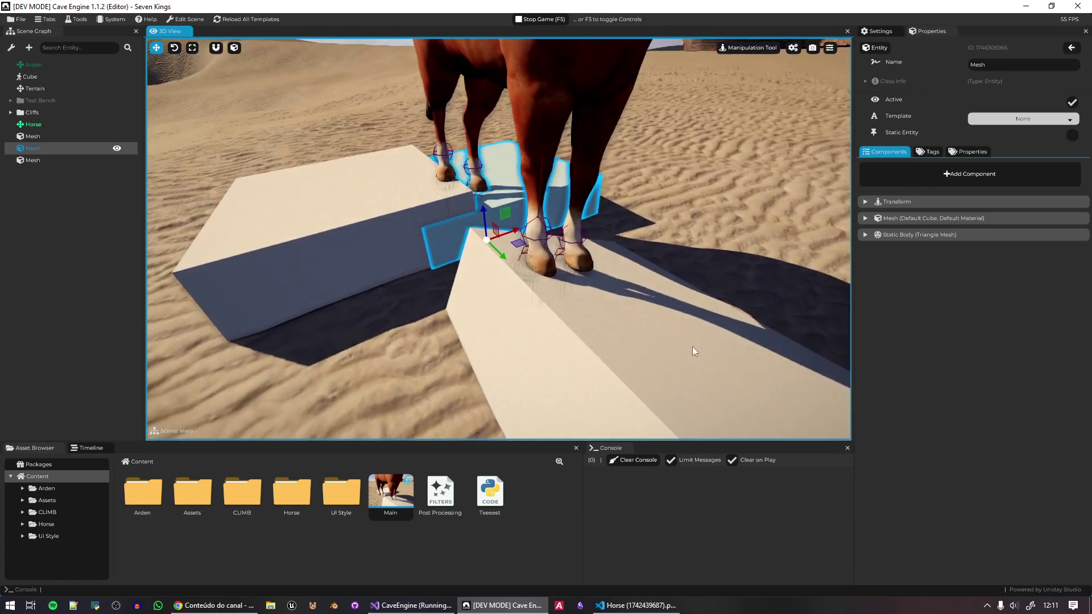
Step: Rotate the block under the horse's front hooves slightly about its Z axis
left_click(676, 338)
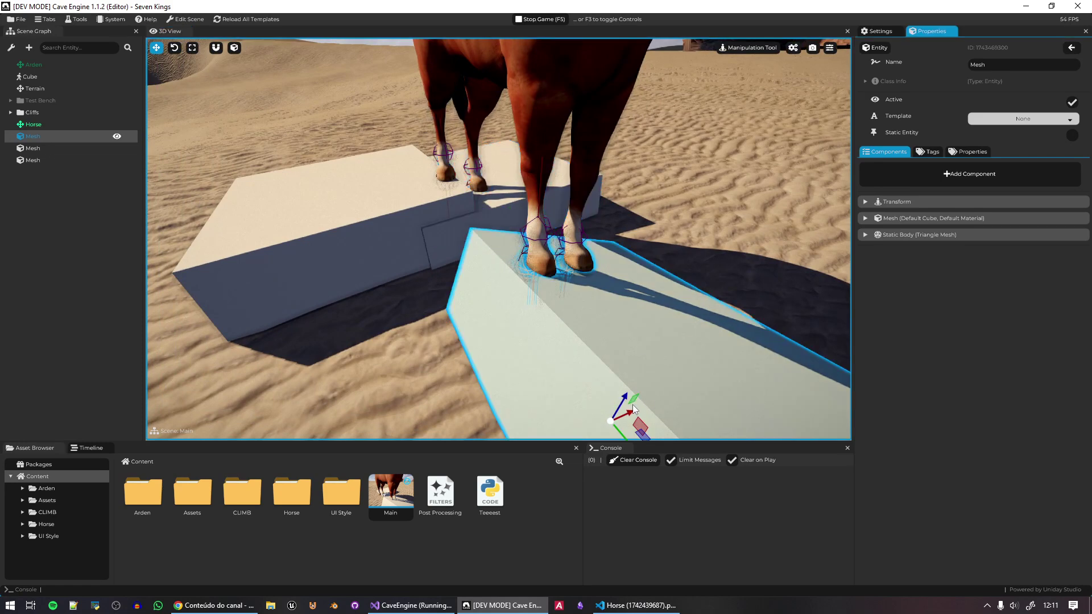
key("e")
mouse_move(615, 396)
left_mouse_down()
mouse_move(598, 405)
mouse_move(615, 397)
left_mouse_up()
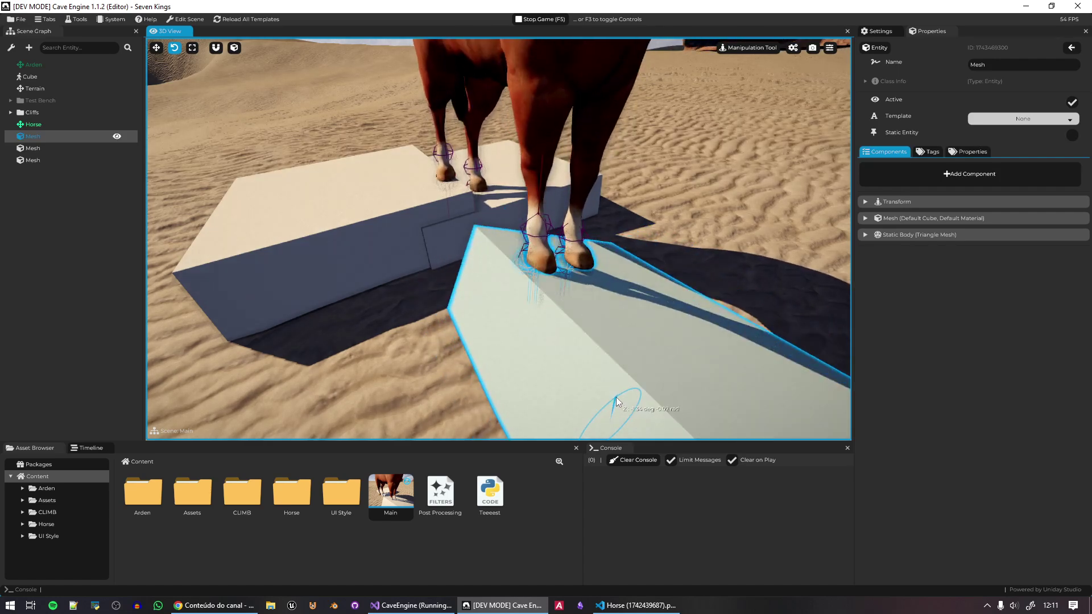
key("w")
Step: Duplicate the block under the front hooves and offset the copy so that only one front hoof stands on it
middle_click_drag(616, 396, 601, 328)
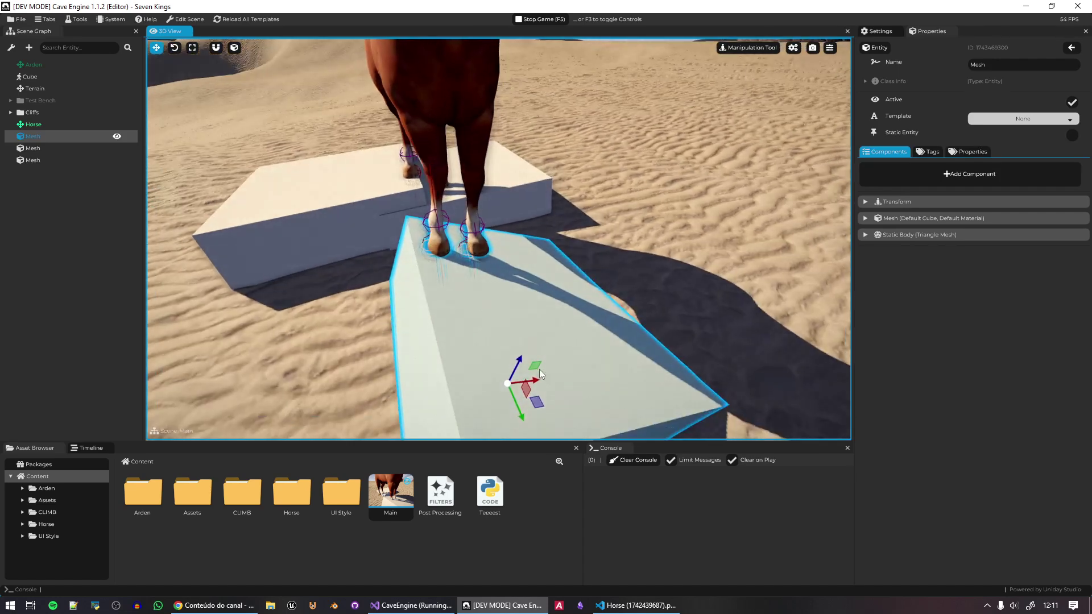
key("ctrl+d")
left_click_drag(536, 366, 588, 337)
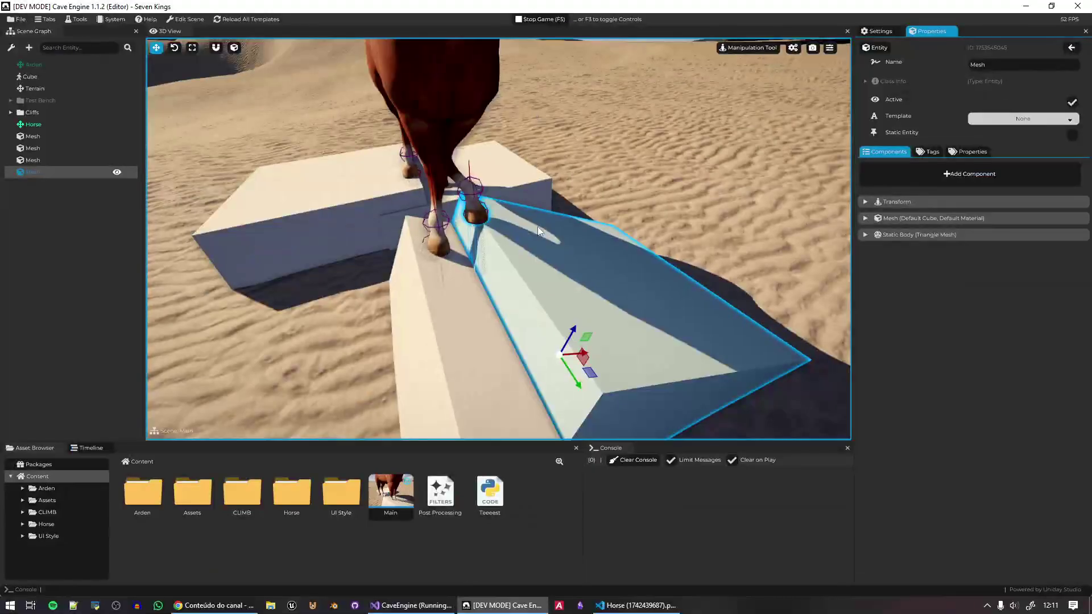
right_click_drag(537, 226, 473, 218)
key("d")
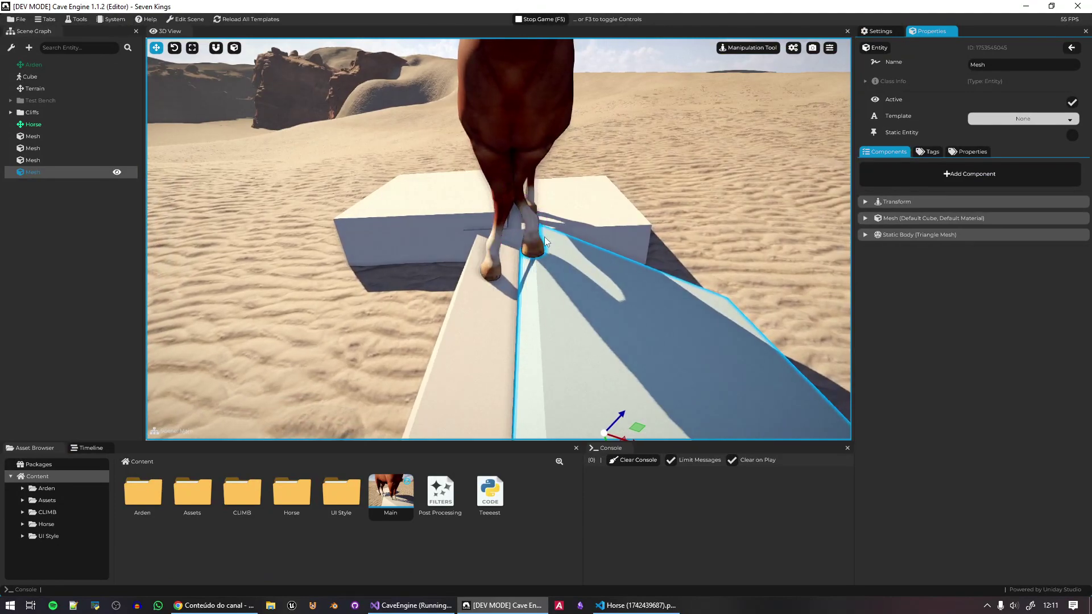
middle_click_drag(545, 237, 574, 294)
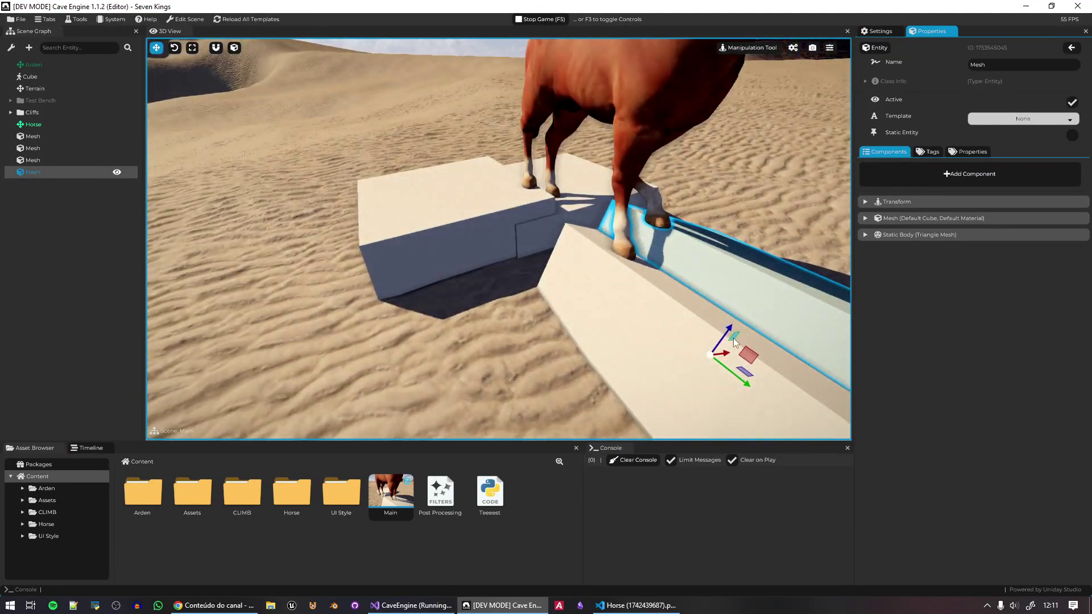
mouse_move(734, 340)
left_mouse_down()
mouse_move(732, 365)
mouse_move(749, 332)
mouse_move(717, 354)
mouse_move(738, 312)
mouse_move(746, 325)
mouse_move(738, 309)
mouse_move(728, 315)
mouse_move(729, 337)
mouse_move(756, 322)
mouse_move(741, 292)
mouse_move(734, 345)
left_mouse_up()
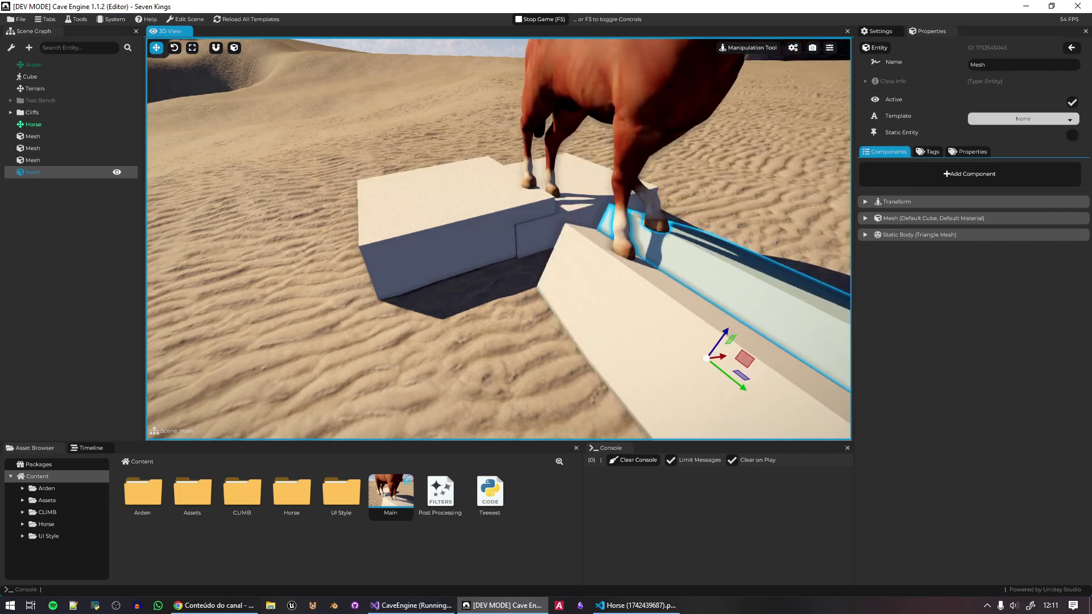
Step: Move the duplicated front block lower to change the height difference between the two front hooves
key("w")
right_click_drag(734, 345, 724, 287)
key("s")
key("d")
key("a")
key("s")
left_click_drag(731, 366, 725, 382)
Step: Select the large block beside the hind legs and raise it slightly
left_click(470, 204)
right_click_drag(471, 203, 437, 234)
key("w")
left_click_drag(397, 244, 397, 225)
key("s")
right_click_drag(396, 225, 445, 222)
Step: Duplicate the large hind block and place the copy higher and farther out from the horse
key("ctrl+d")
left_click_drag(432, 220, 341, 183)
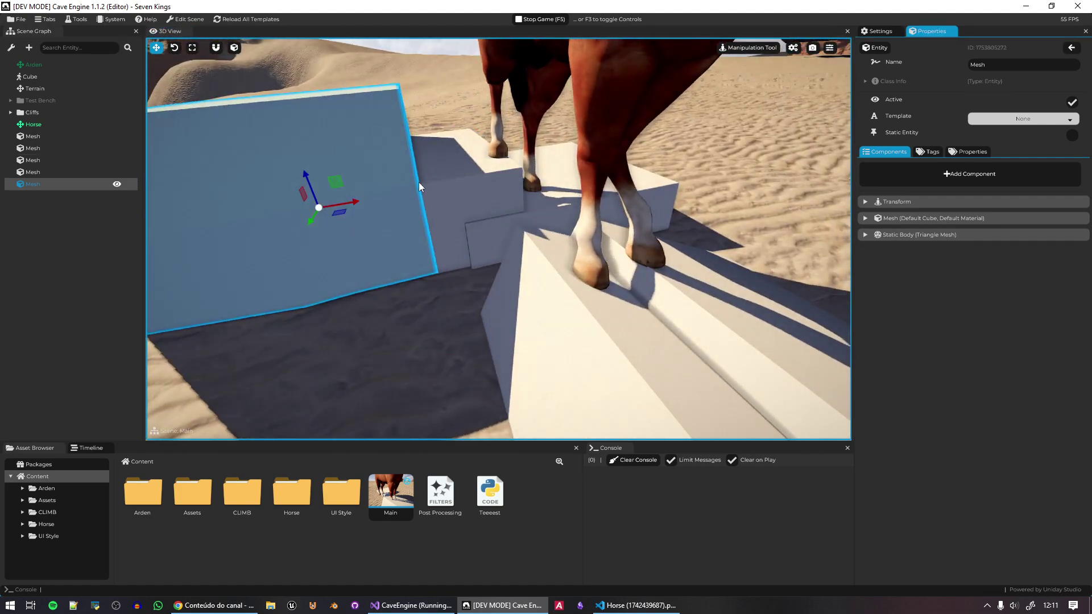
key("s")
right_click_drag(419, 182, 570, 262)
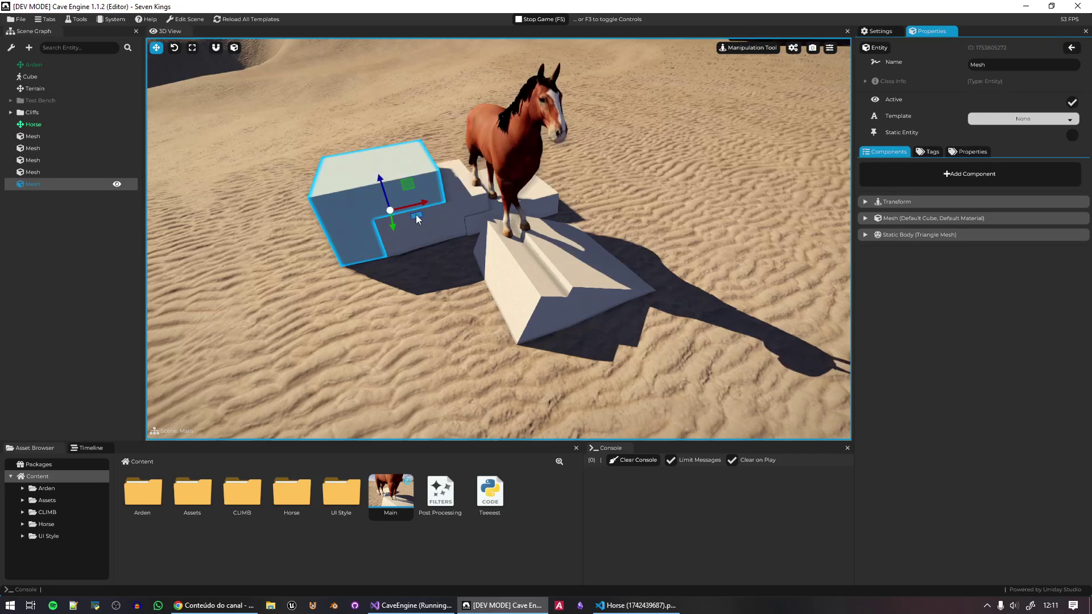
Step: Duplicate the outer block again and place the copy under the horse's front hooves
key("ctrl+d")
left_click_drag(415, 214, 574, 267)
right_click_drag(514, 233, 492, 232)
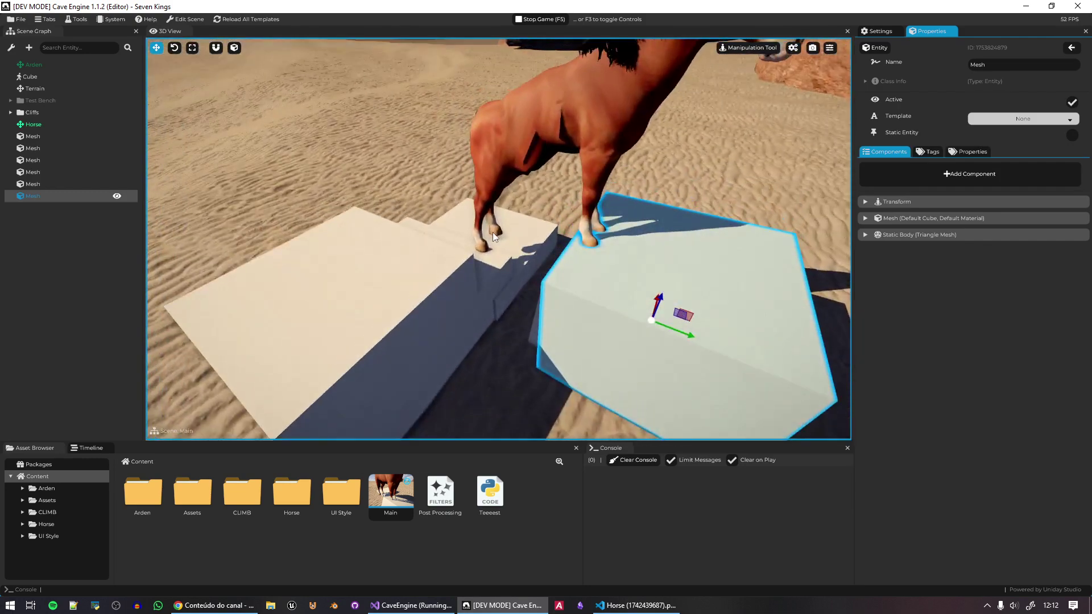
Step: Show the physics debug shapes and examine the colliders of the horse and the surrounding blocks
key("p")
right_click_drag(534, 269, 466, 240)
key("d")
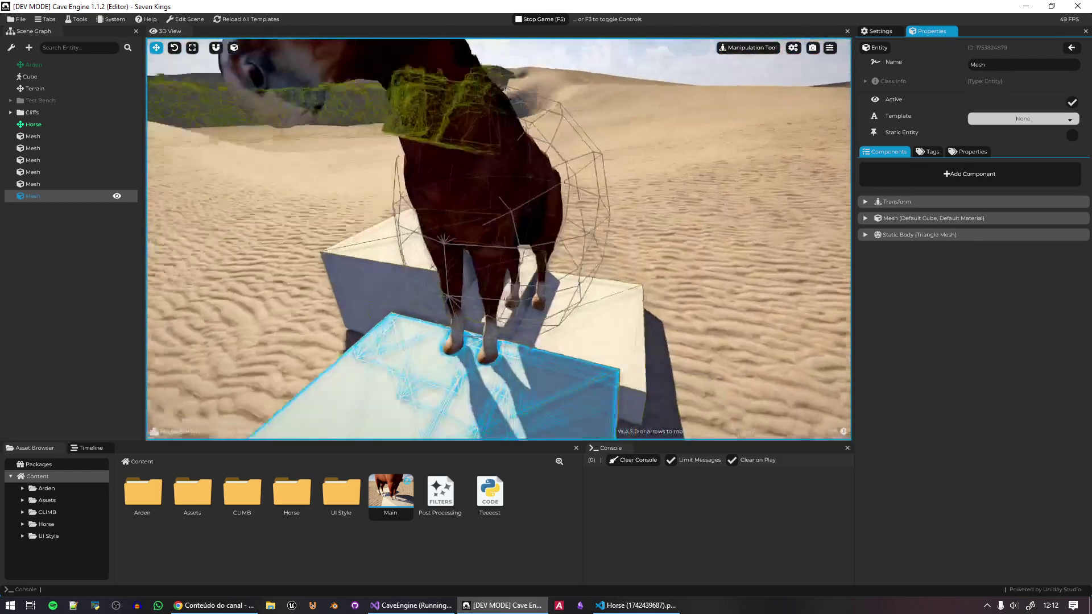
right_click_drag(506, 173, 639, 276)
right_click_drag(587, 188, 478, 244)
Step: Shift the newest block under the front hooves, then delete it
left_click_drag(455, 293, 411, 350)
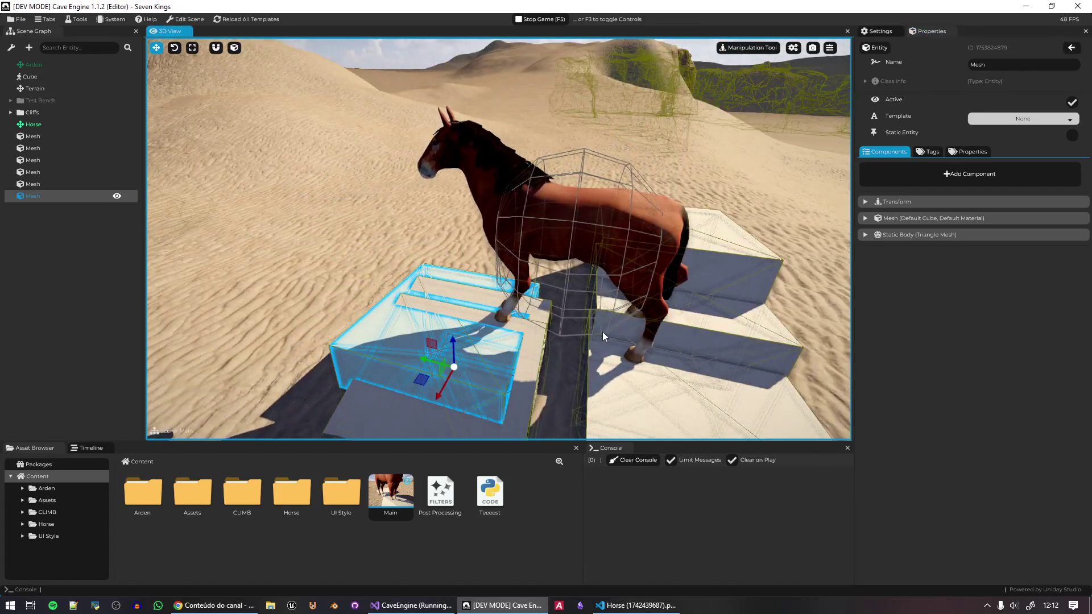
key("Delete")
right_click_drag(602, 332, 569, 319)
right_click_drag(796, 299, 716, 265)
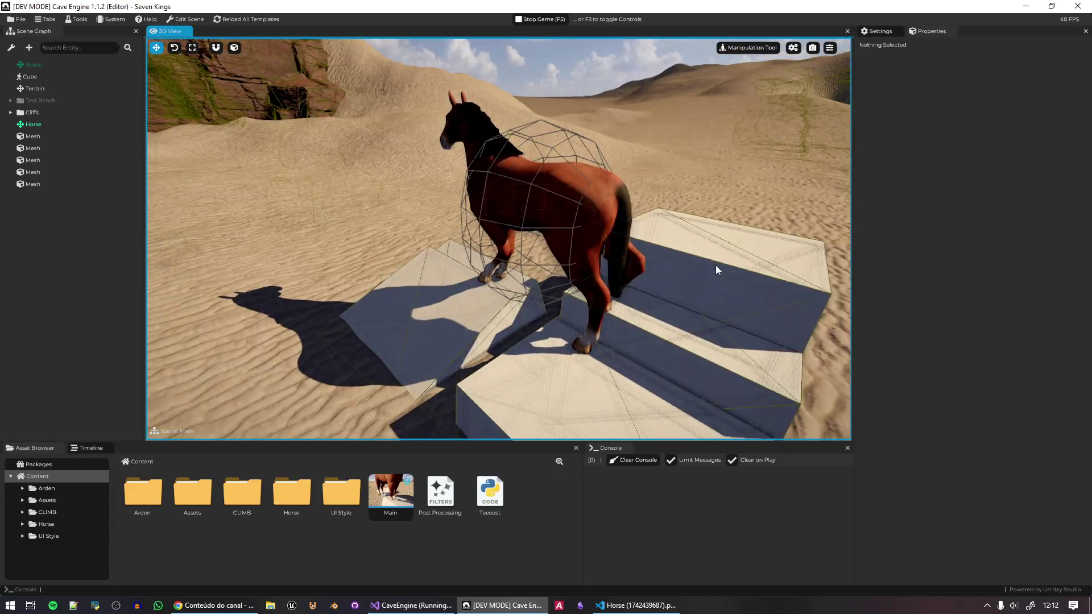
Step: Stop the game, hide the physics debug shapes and run the game again
key("F5")
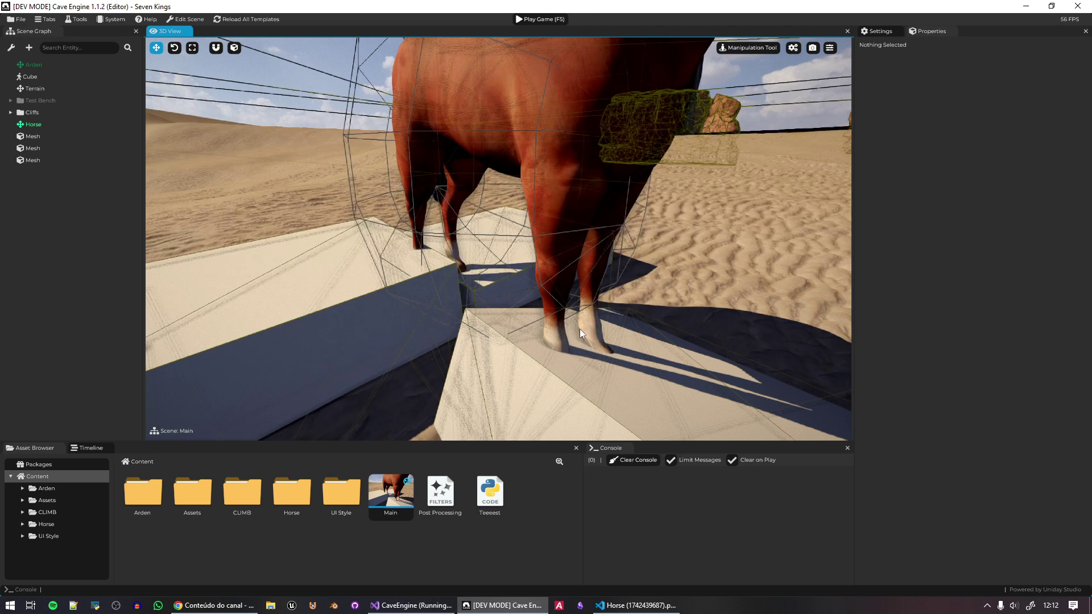
key("p")
key("F5")
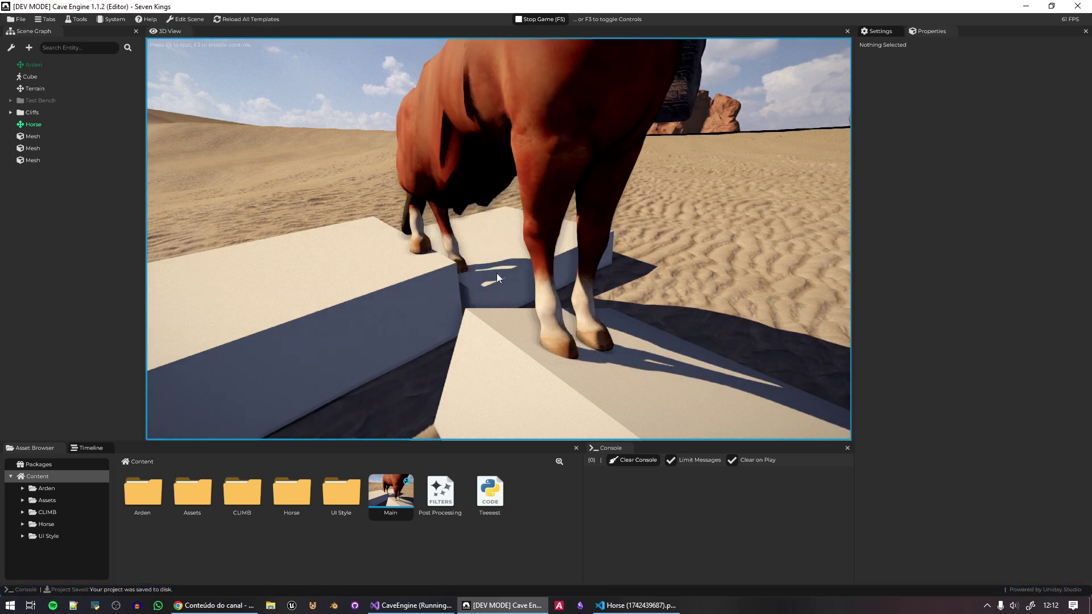
Step: Examine the horse's hind hooves and their foot IK debug markers on the uneven blocks from behind
key("d")
right_click_drag(588, 246, 307, 233)
key("w")
key("d")
key("w")
right_click_drag(654, 250, 657, 295)
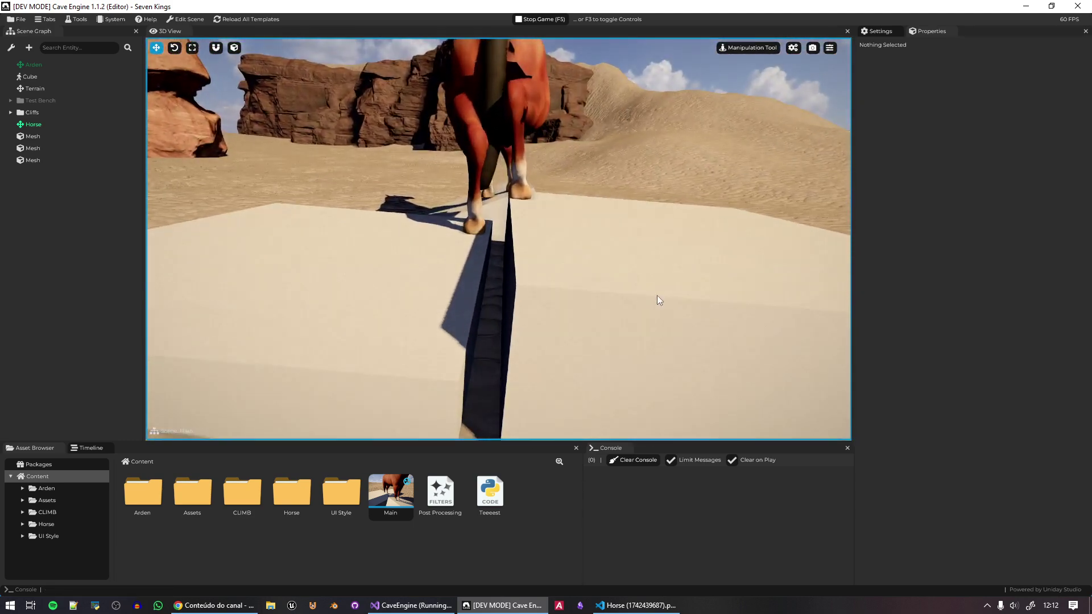
left_click(450, 297)
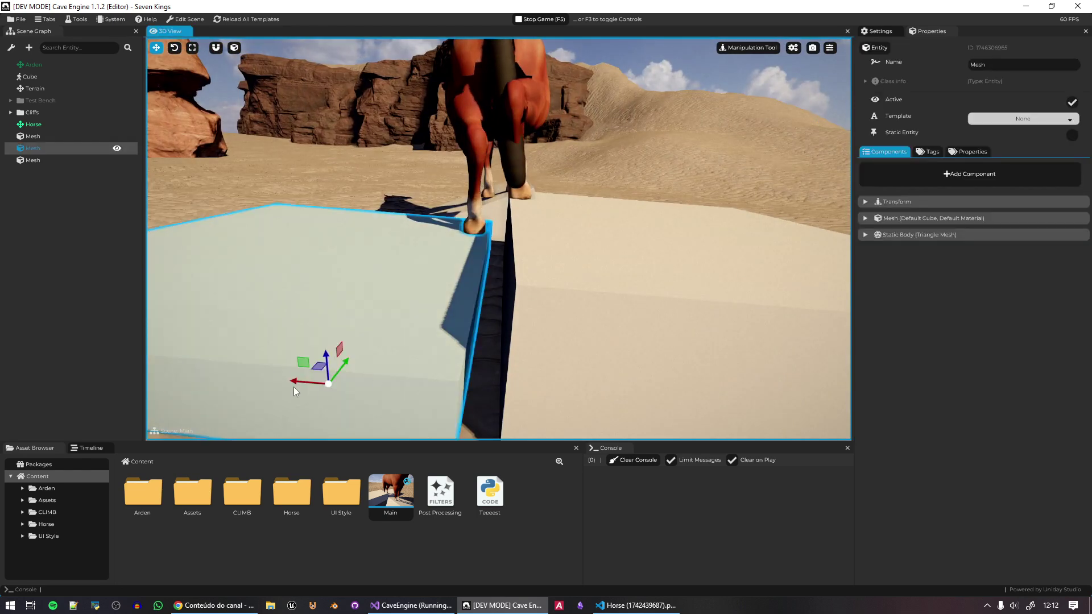
right_click_drag(315, 387, 315, 387)
key("w")
key("s")
key("w")
key("a")
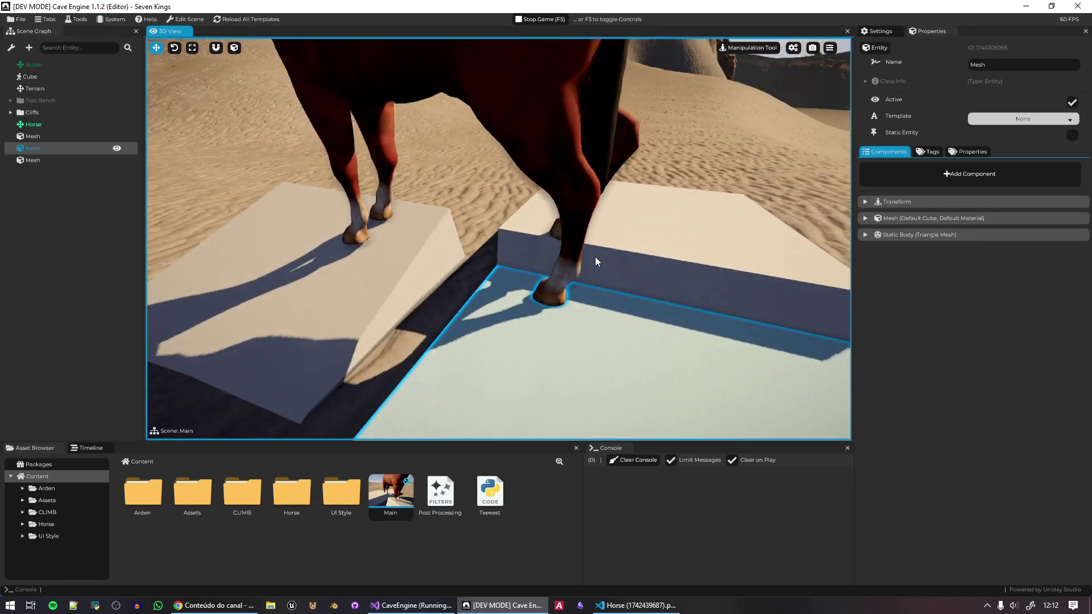
right_click_drag(626, 278, 627, 278)
right_click_drag(465, 191, 465, 192)
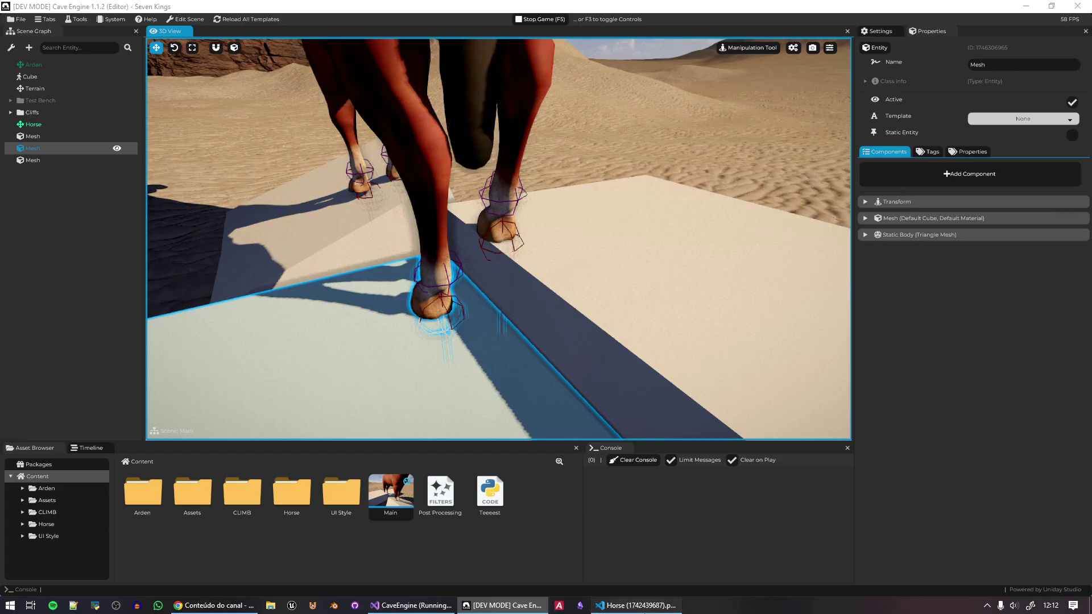
Step: Switch to VS Code to check the sphere cast and debug sphere code in evaluateFootIks, then return to Cave Engine
left_click(634, 605)
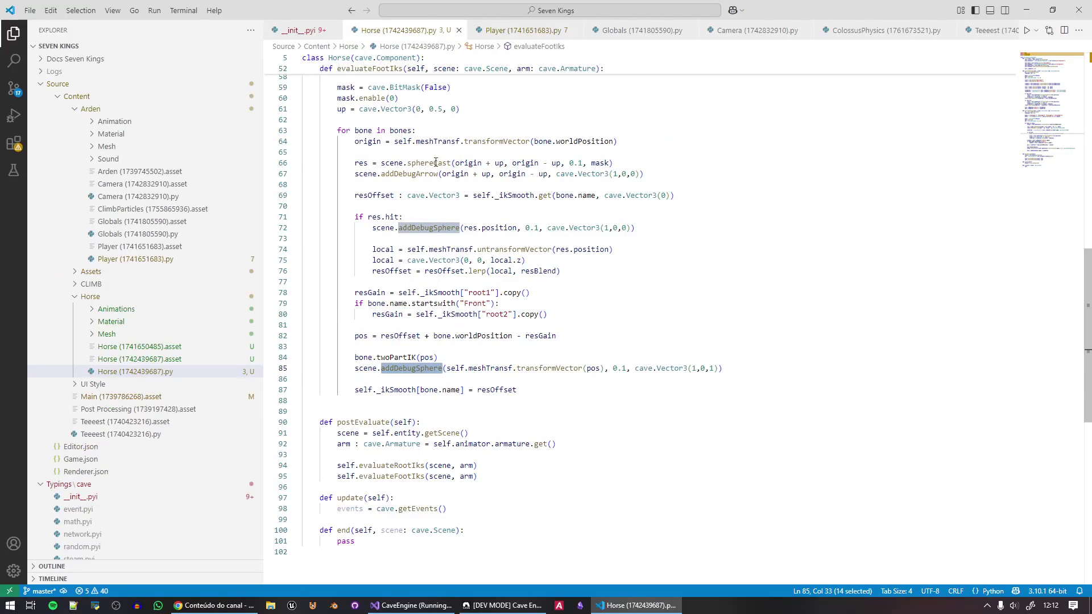
key("alt+Tab")
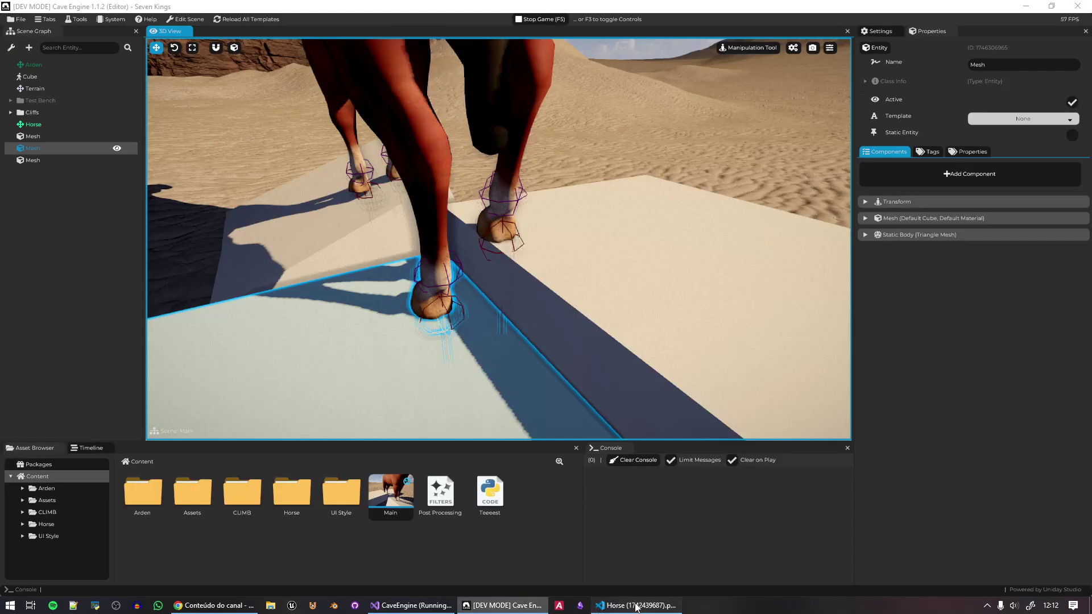
left_click(636, 606)
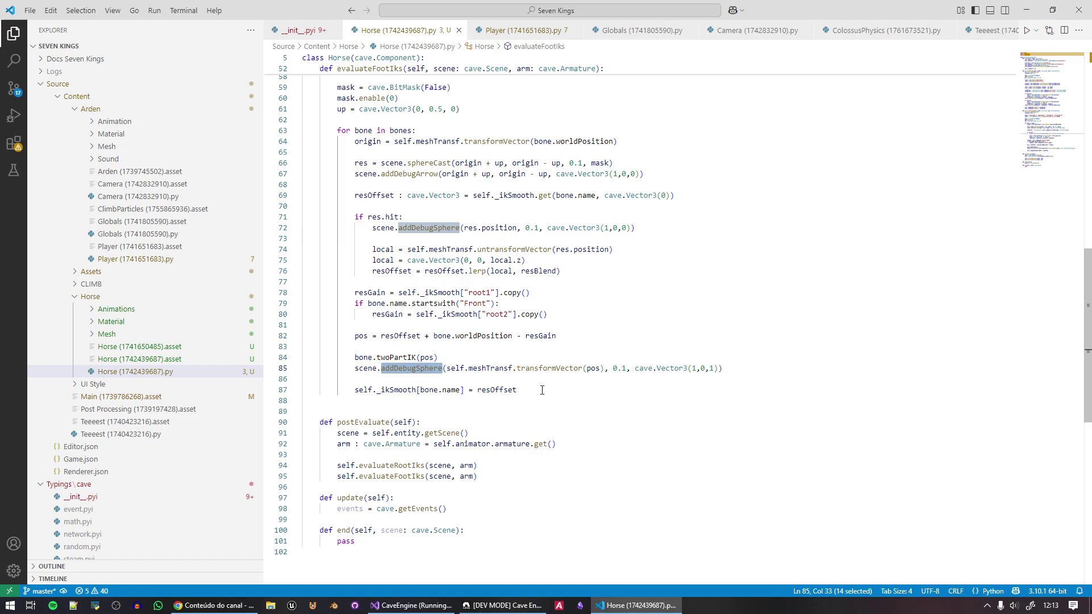
key("alt+Tab")
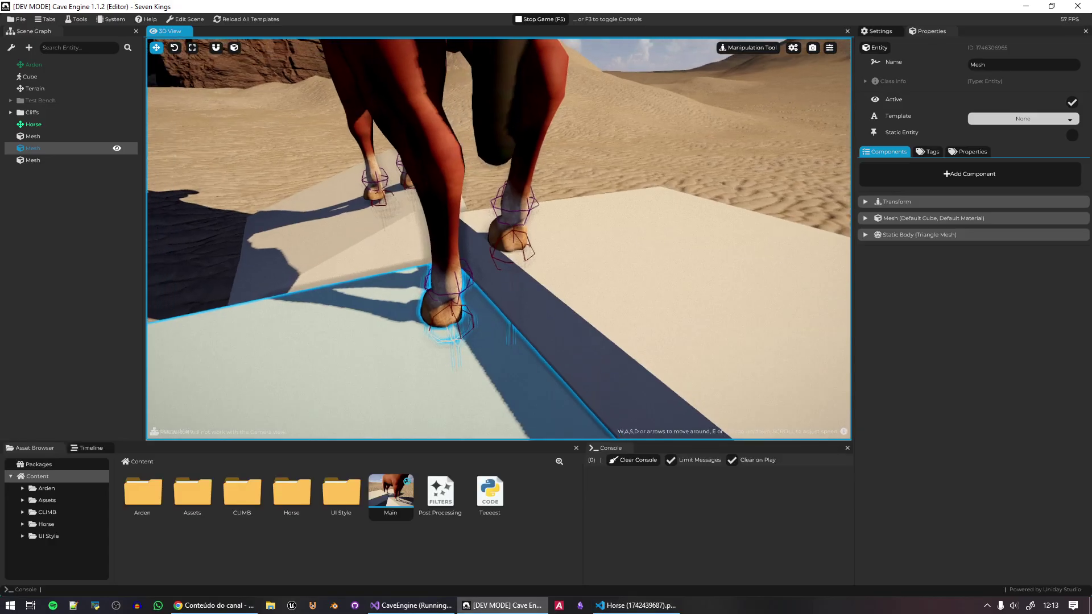
Step: Duplicate the block under the front hooves and shift the copy sideways under one front hoof
key("w")
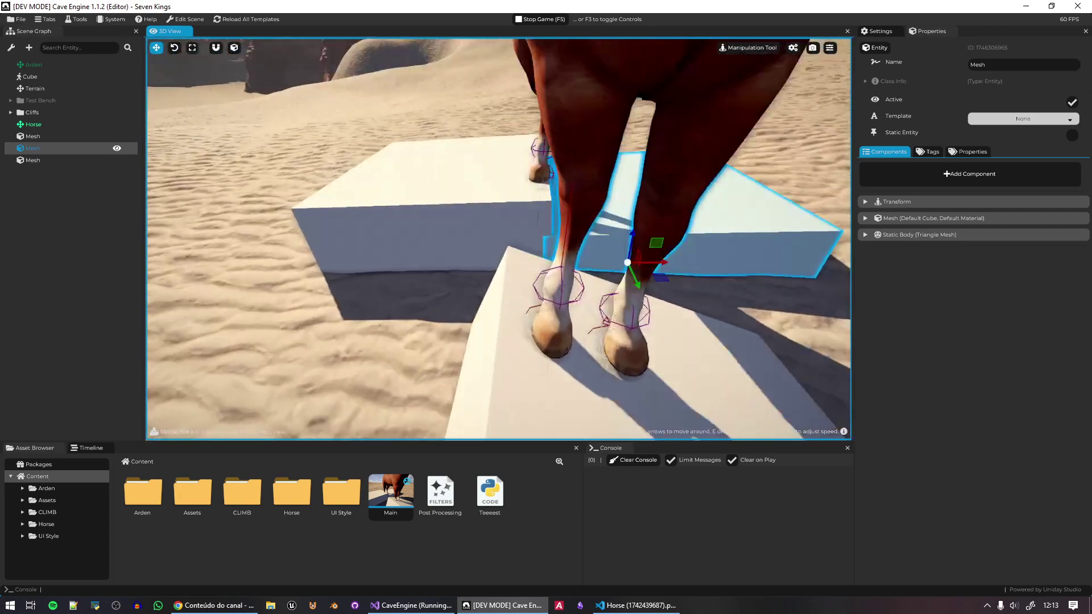
left_click(589, 419)
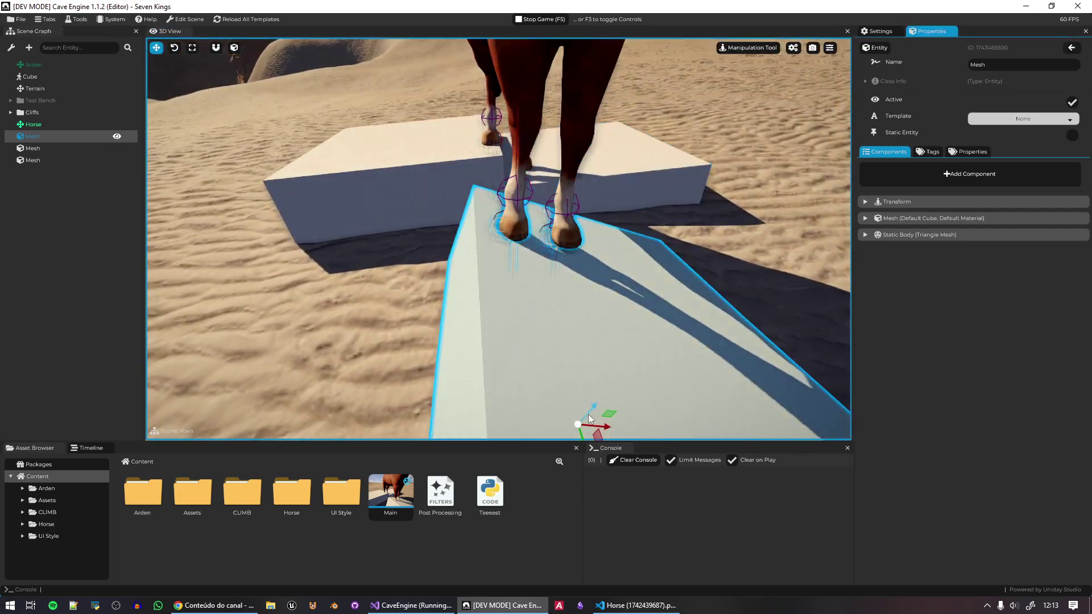
key("ctrl+d")
left_click_drag(607, 416, 675, 406)
Step: Read through the Horse script's foot IK code in VS Code again, then return to Cave Engine
left_click(656, 612)
scroll(585, 297, "down", 3)
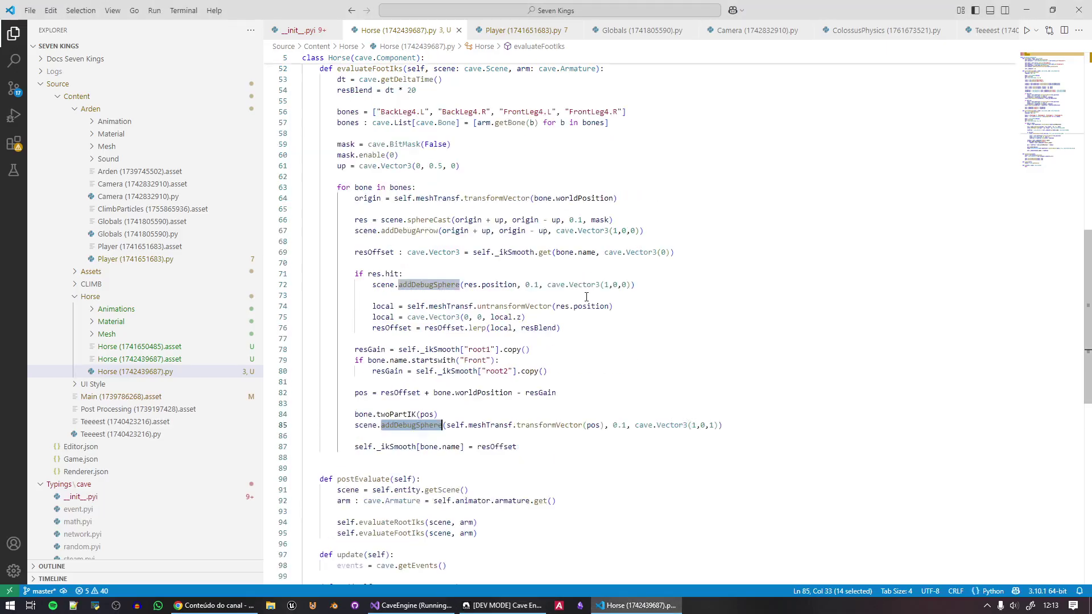
scroll(557, 355, "up", 8)
scroll(561, 380, "down", 6)
key("alt+Tab")
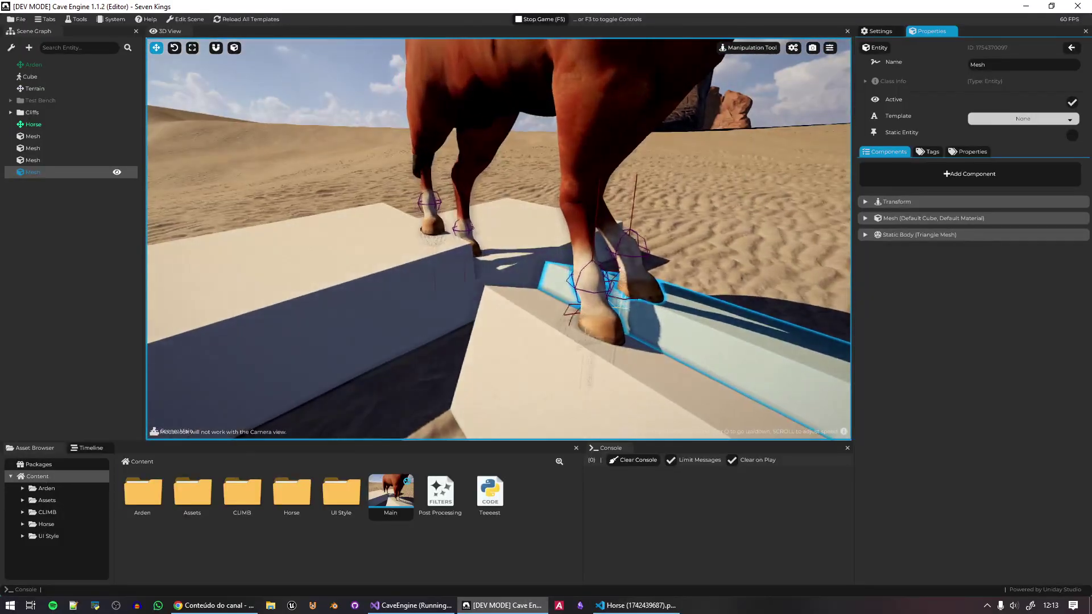
Step: Reposition the duplicated front block under one front hoof and inspect how the front legs adapt
right_click_drag(498, 239, 482, 287)
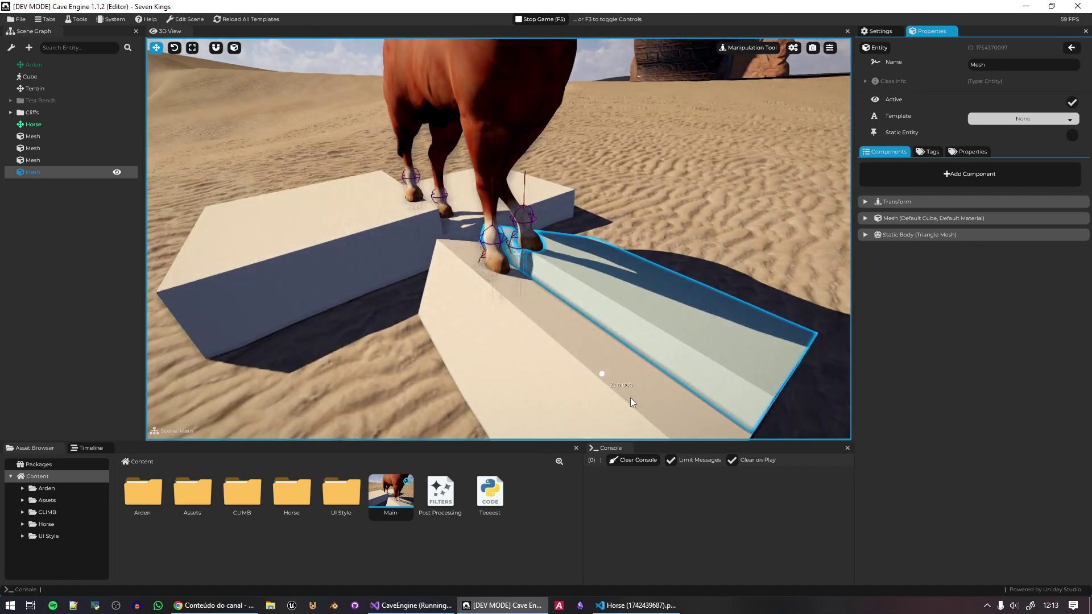
left_click_drag(637, 389, 615, 328)
mouse_move(615, 328)
right_mouse_down()
mouse_move(563, 330)
mouse_move(598, 328)
mouse_move(586, 336)
mouse_move(608, 319)
right_mouse_up()
key("d")
key("a")
key("s")
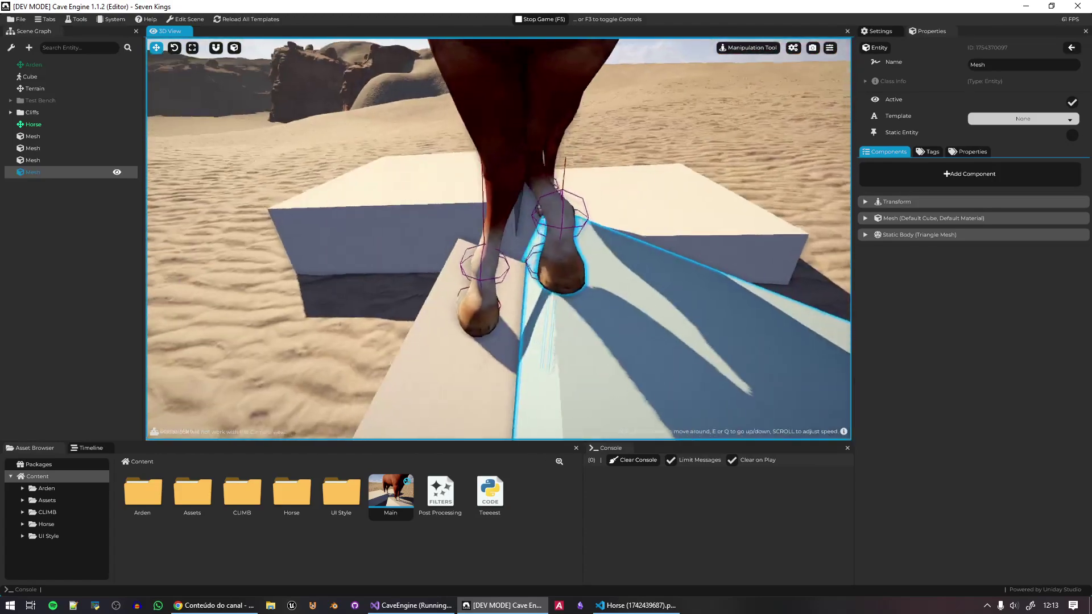
key("s")
right_click_drag(722, 327, 688, 328)
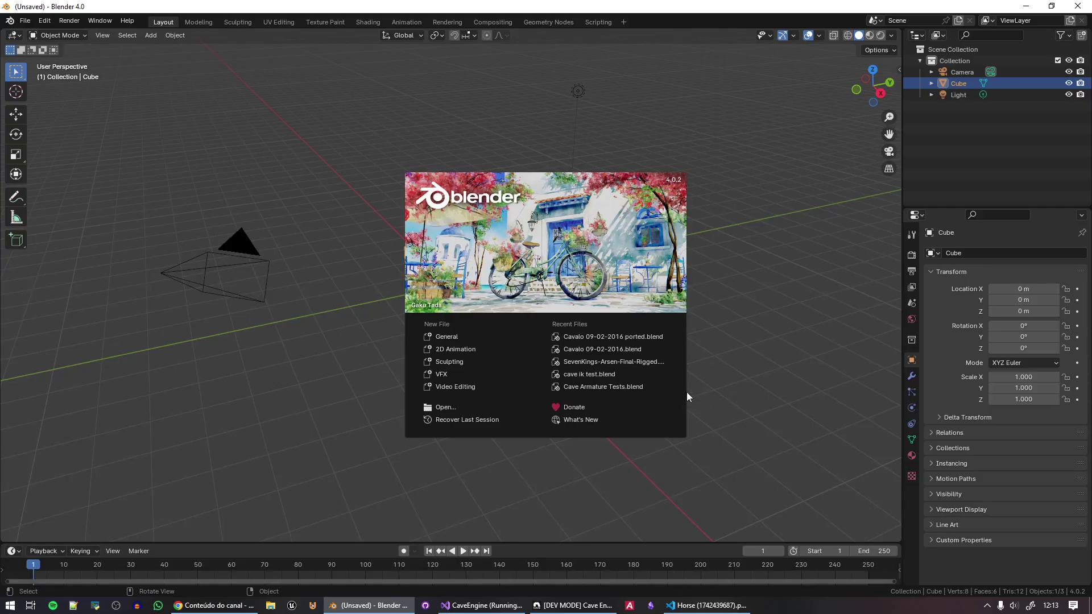
Step: Switch to Blender and open the recent file Cavalo 09-02-2016 ported.blend
left_click(638, 337)
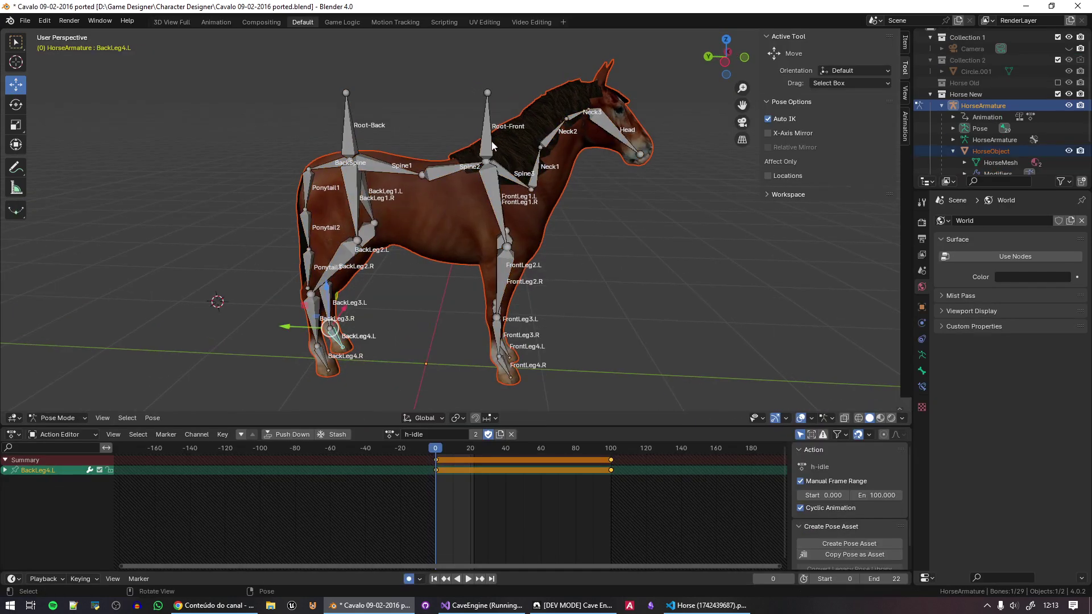
Step: Try shifting the horse's Root-Front and Root-Back bones along the global Z axis in turn
scroll(531, 196, "up", 2)
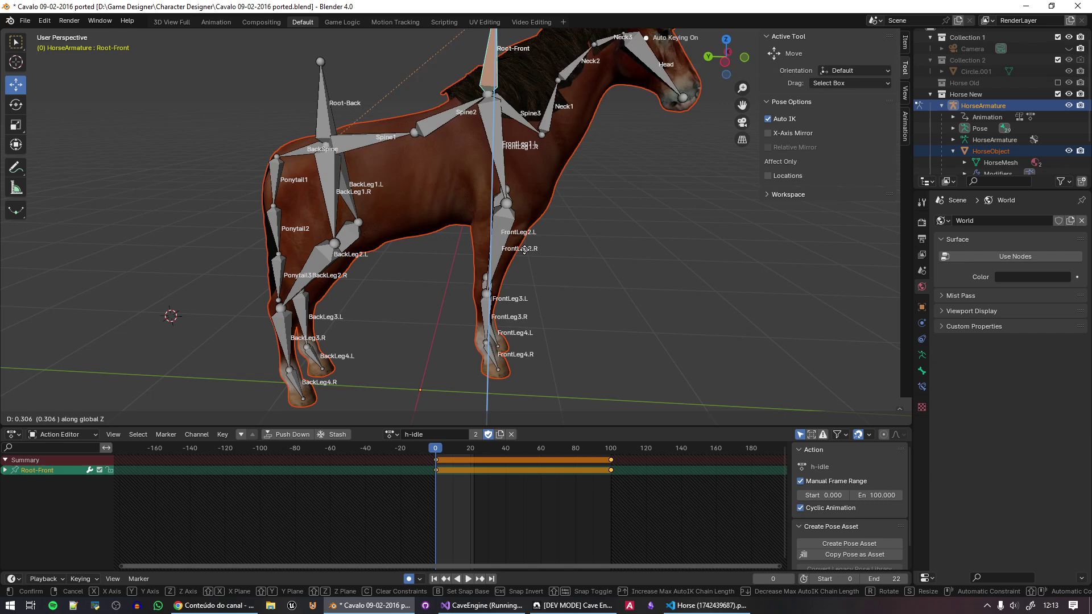
left_click(529, 277)
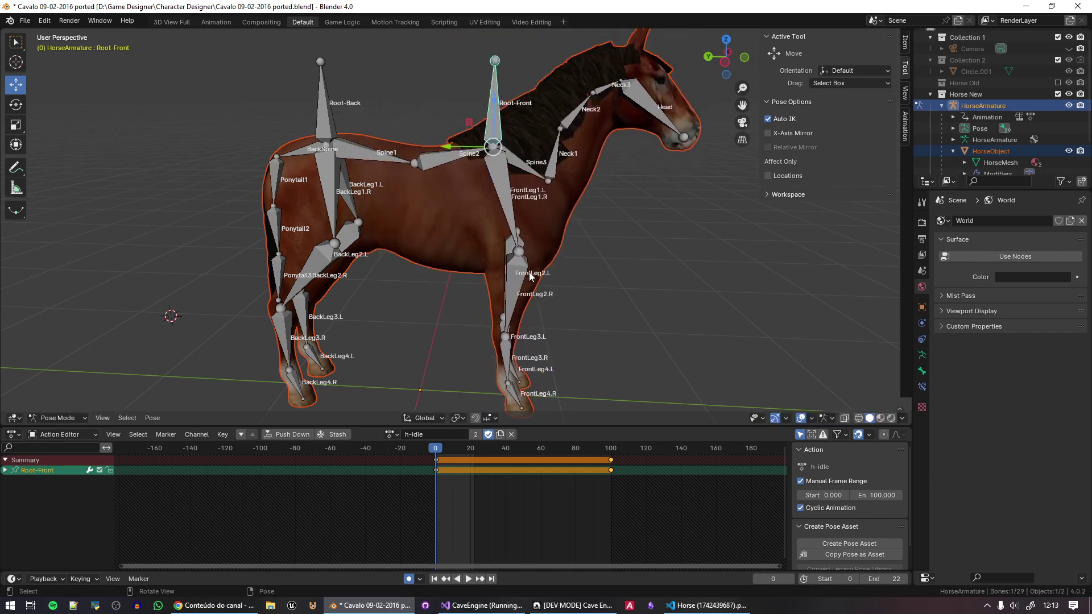
left_click(322, 114)
key("g")
key("z")
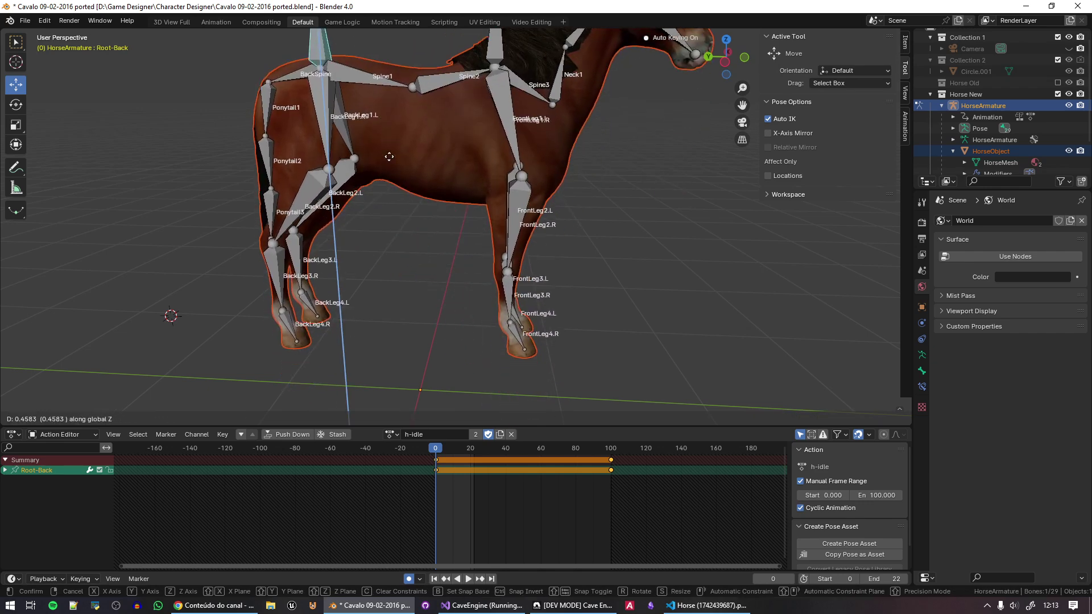
right_click(435, 184)
Step: Try moving the front hoof bones FrontLeg4.R and FrontLeg4.L in turn to demonstrate how Auto IK bends the legs
middle_click_drag(497, 111, 544, 281)
scroll(544, 280, "up", 2)
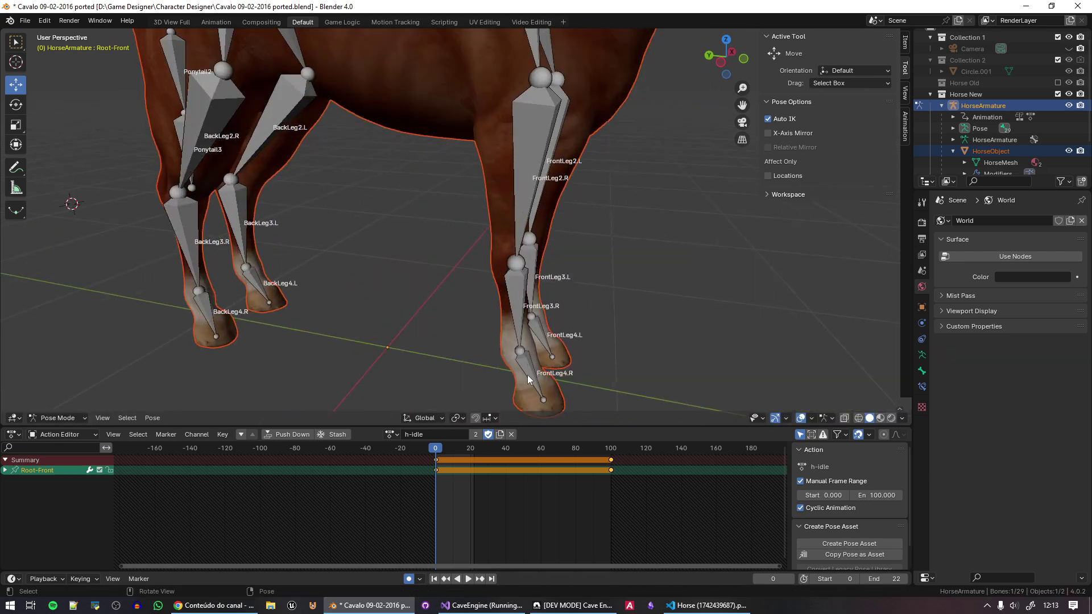
left_click(528, 375)
middle_click_drag(575, 377, 577, 327, "shift")
key("g")
right_click(553, 294)
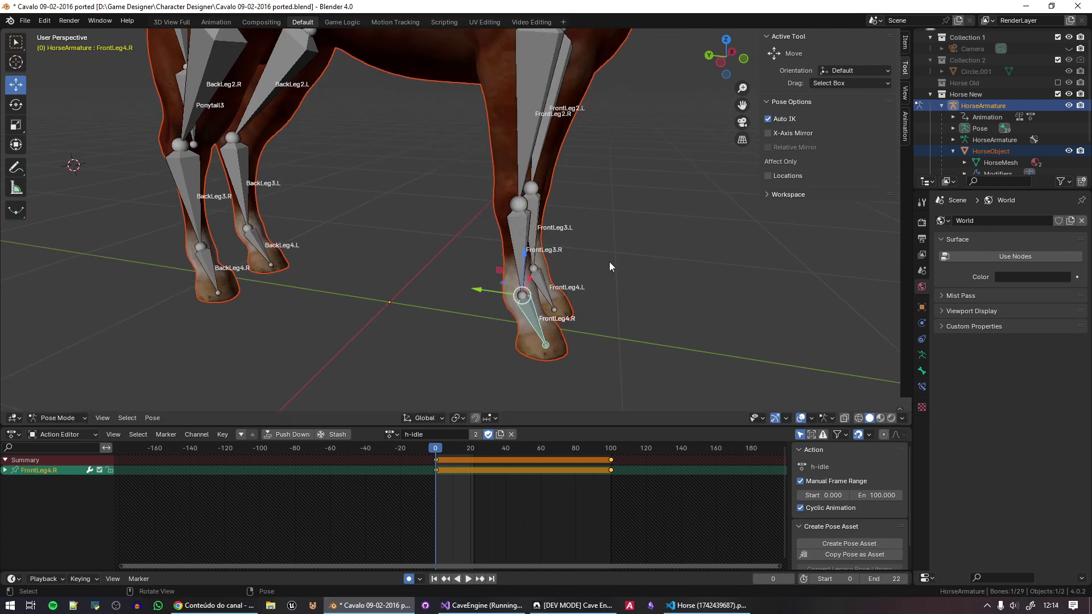
scroll(486, 253, "down", 2)
key("g")
right_click(480, 209)
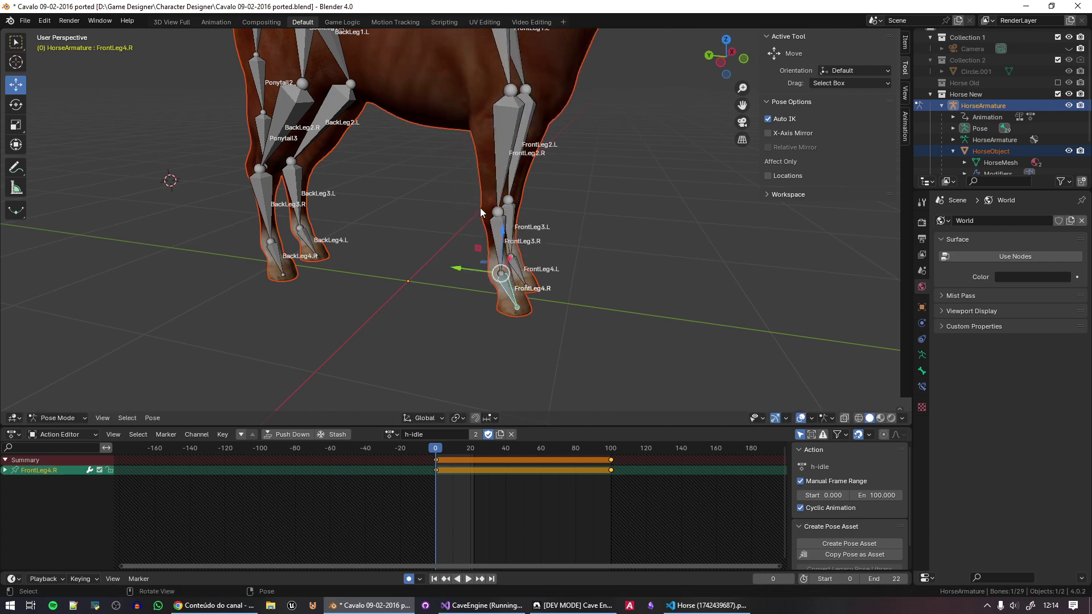
scroll(541, 298, "up", 1)
key("g")
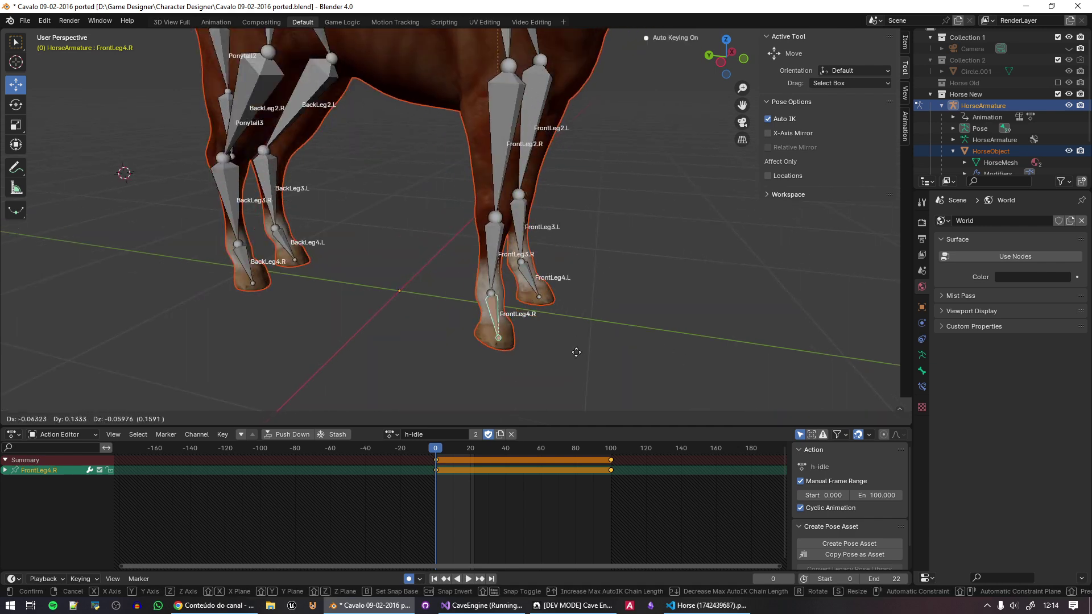
right_click(532, 279)
key("g")
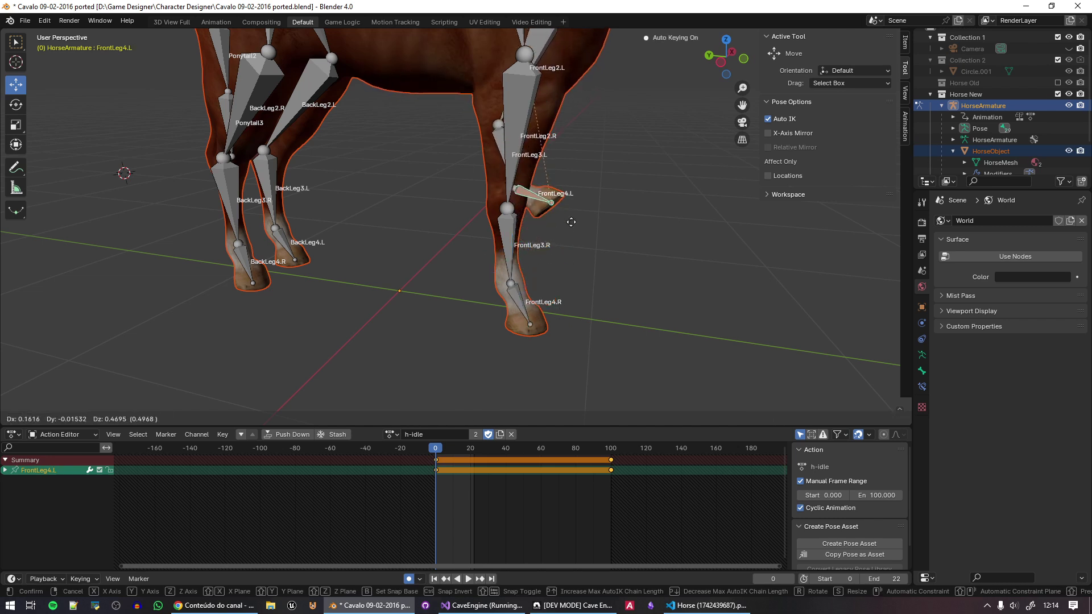
right_click(569, 266)
Step: Return the horse armature to Object Mode, then switch to Cave Engine and inspect the horse's legs on the blocks
key("ctrl+Tab")
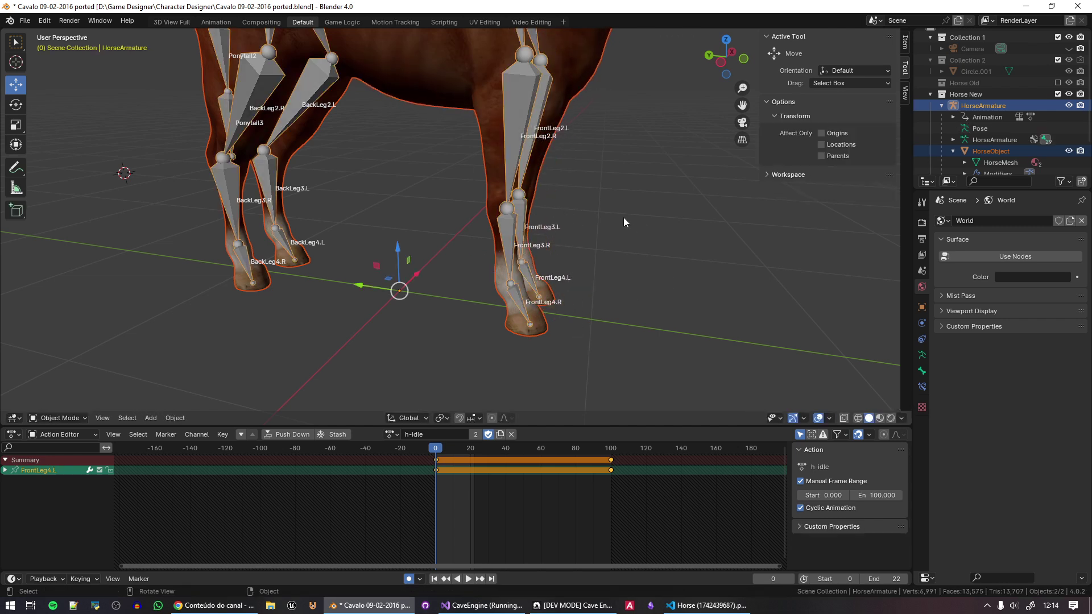
left_click(592, 607)
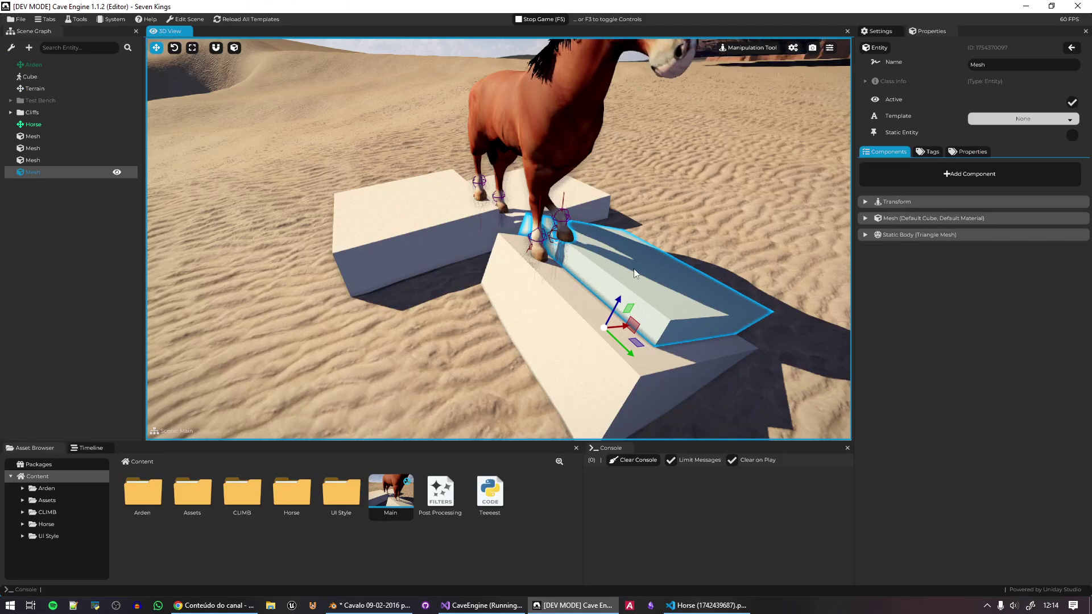
key("s")
mouse_move(635, 273)
right_mouse_down()
mouse_move(740, 250)
mouse_move(785, 256)
mouse_move(637, 271)
right_mouse_up()
key("w")
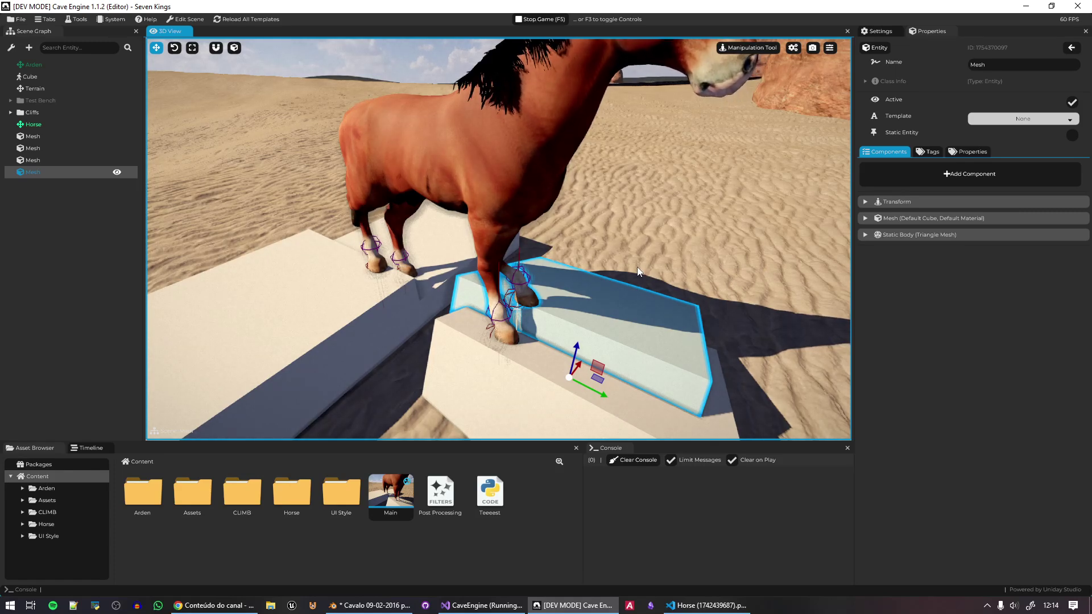
key("s")
right_click_drag(637, 268, 569, 249)
Step: Stop the game, make the Arden entity active, and start the game again
key("F5")
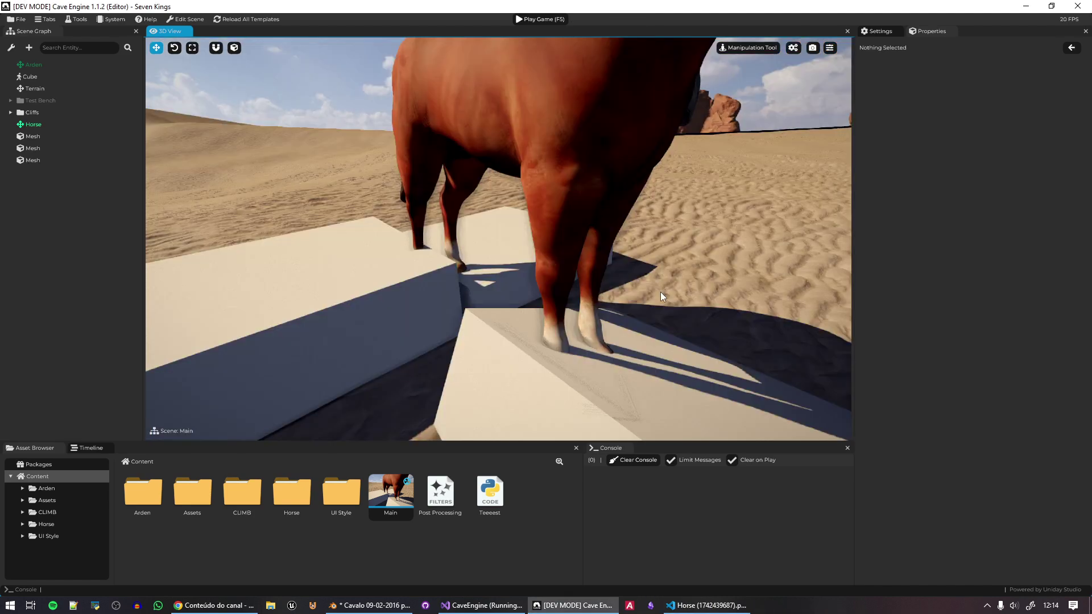
left_click(31, 67)
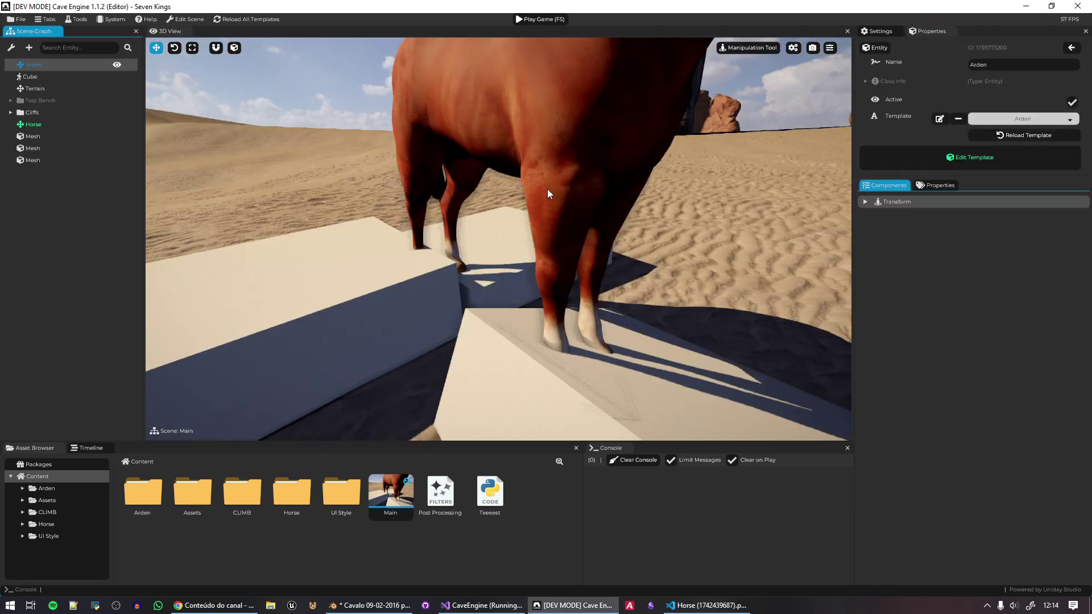
left_click(251, 102)
key("F5")
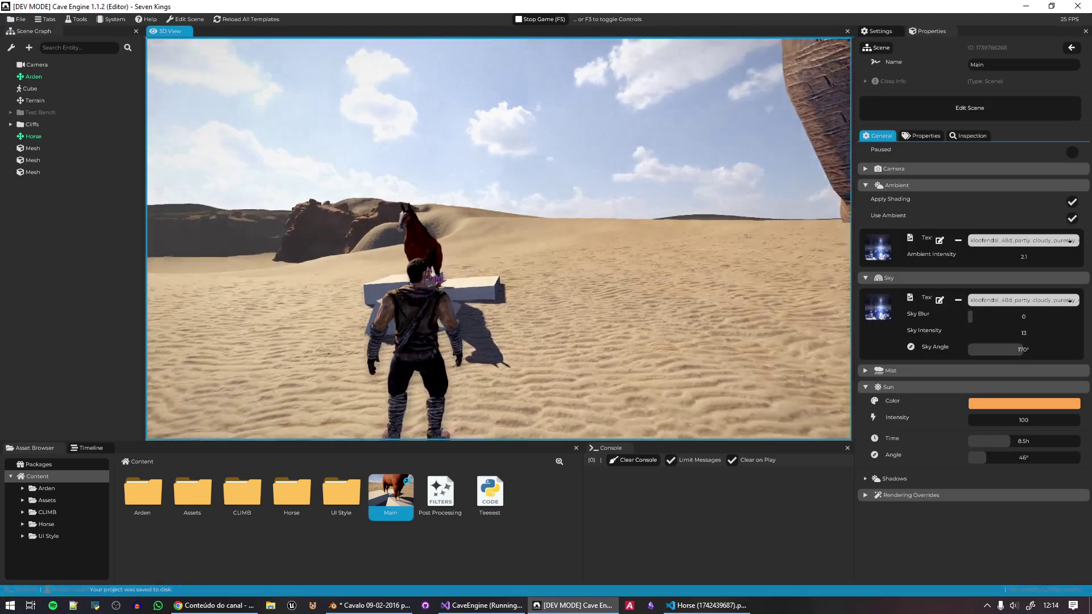
Step: Run and jump with Arden around the horse and blocks to view its leg pose from several sides, then stop the game
key("w")
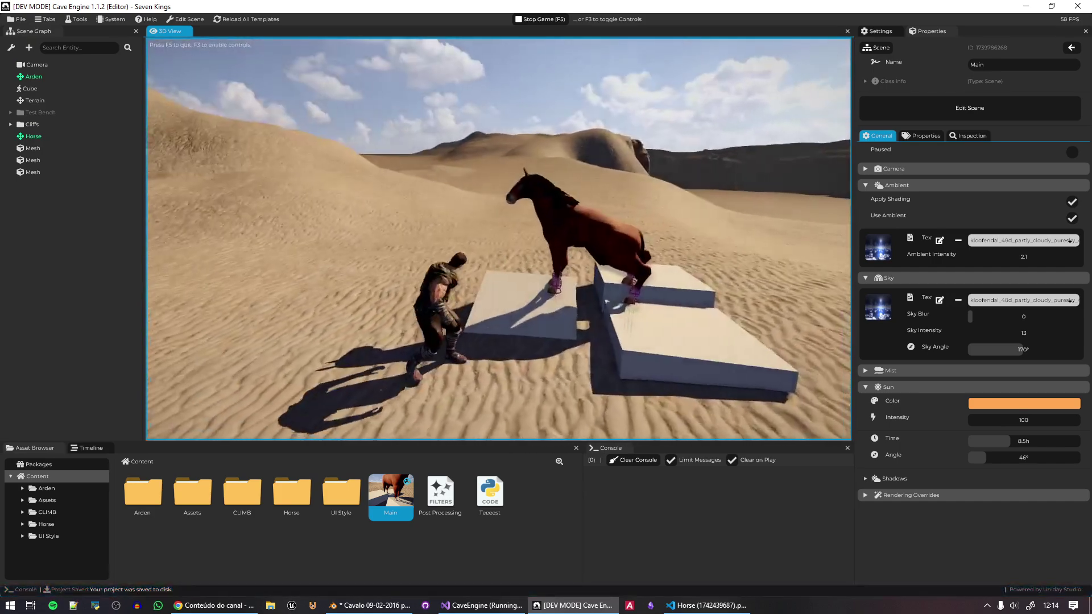
key("space")
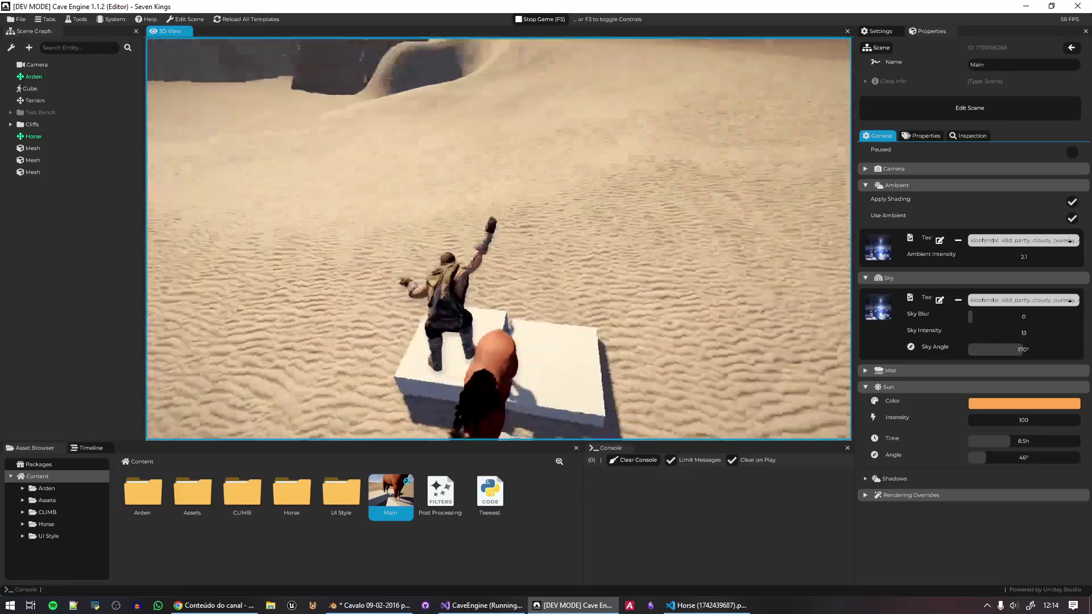
key("e")
key("w")
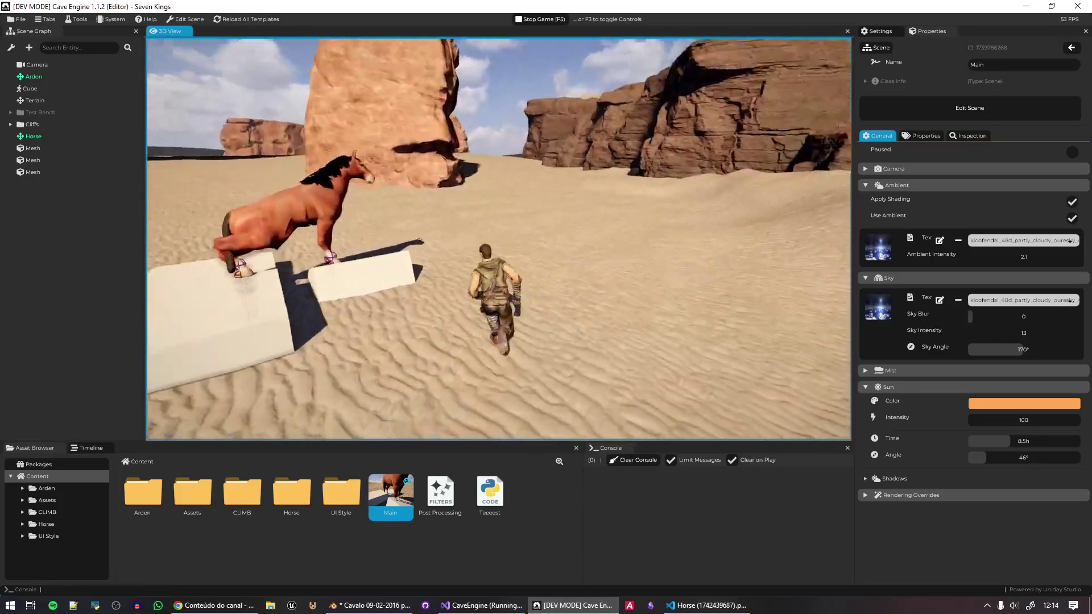
key("w")
key("s")
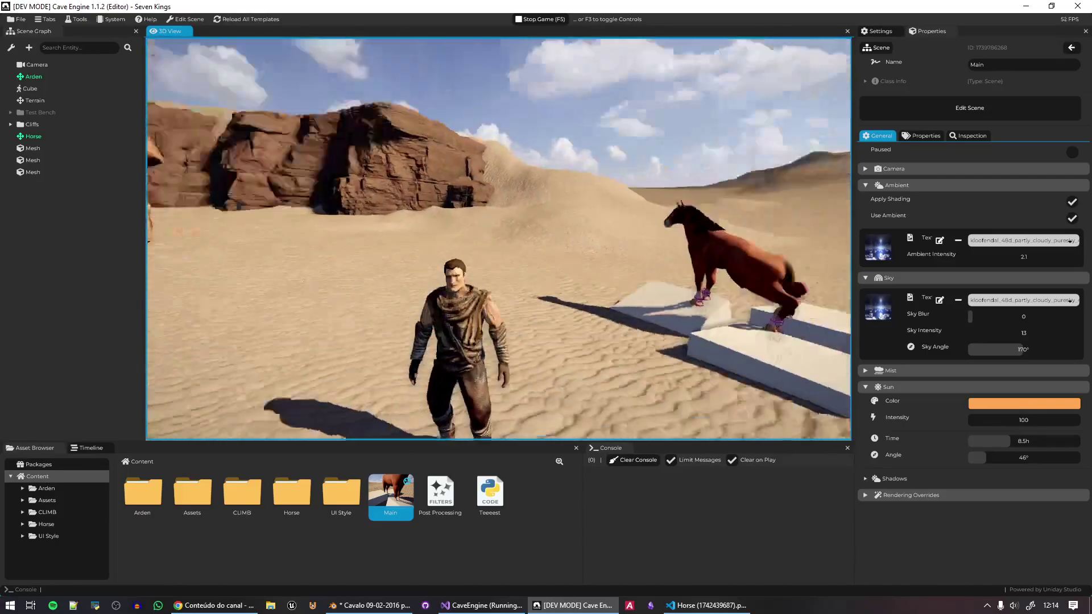
key("w")
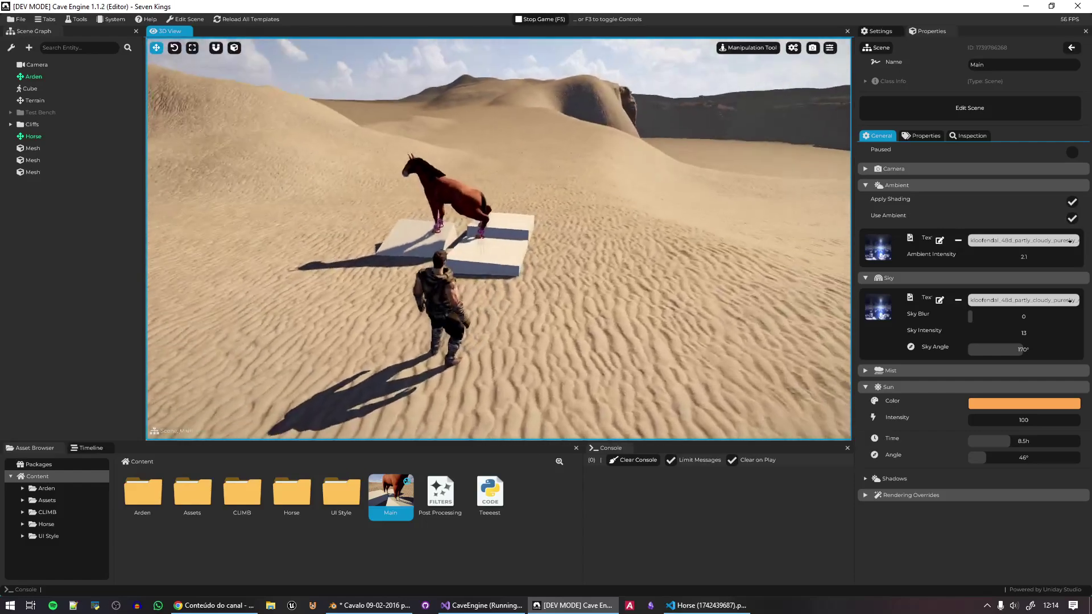
key("w")
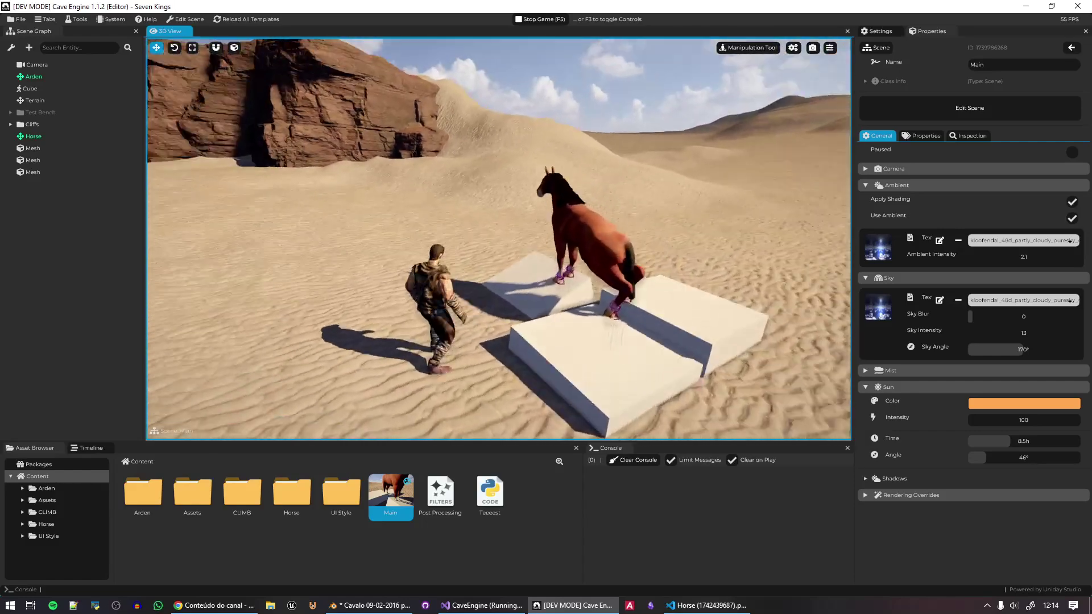
key("s")
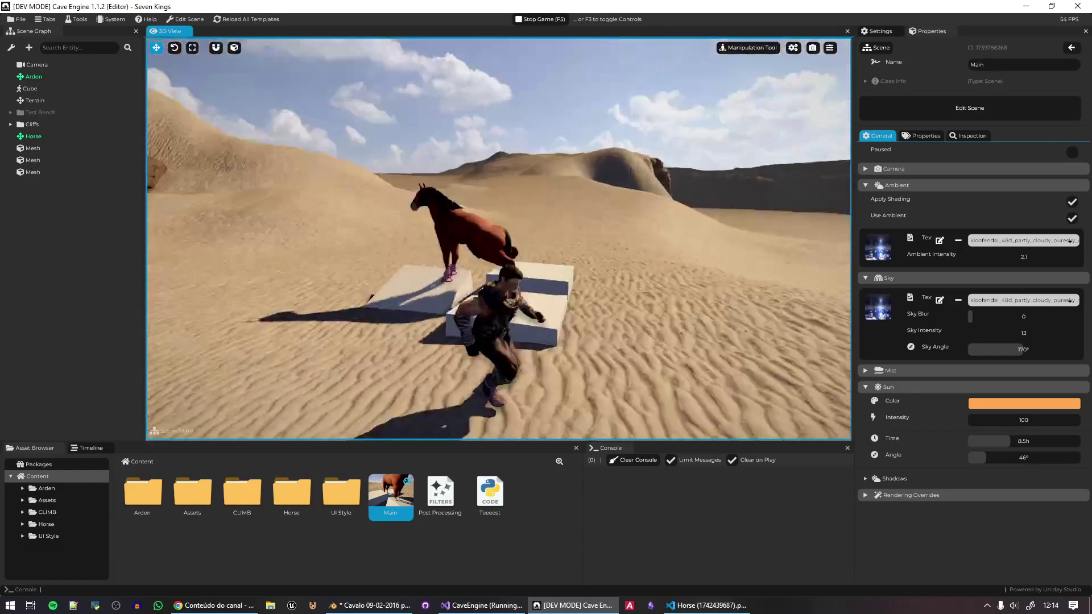
key("w")
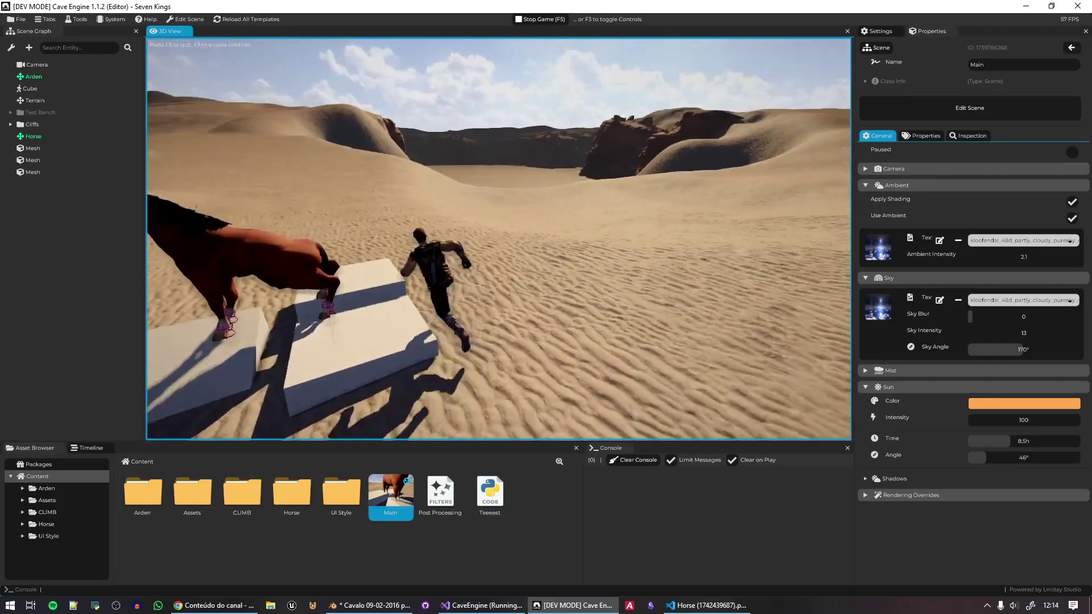
key("space")
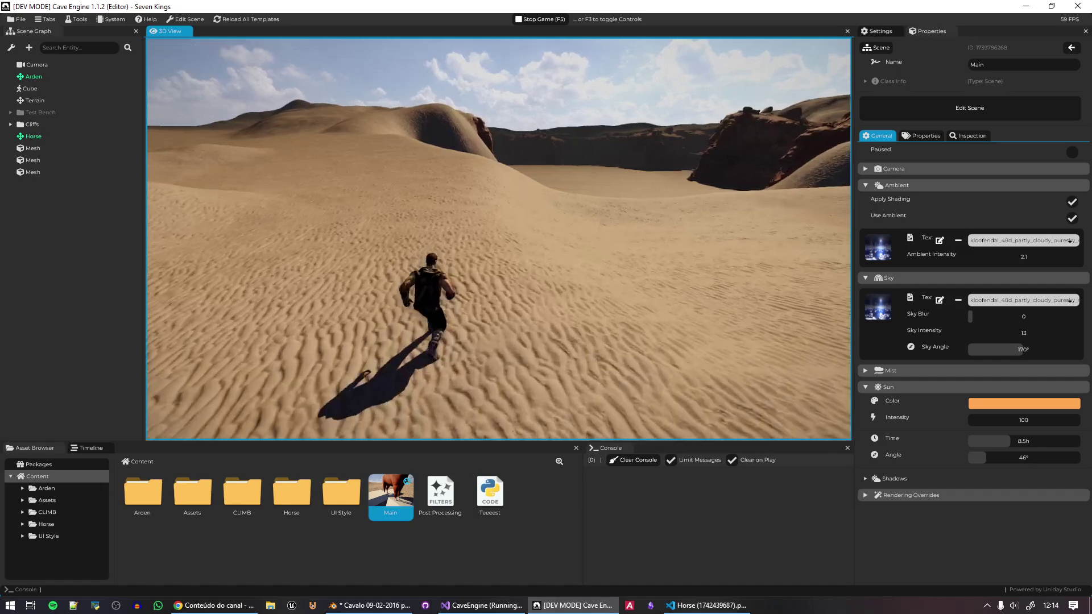
key("F5")
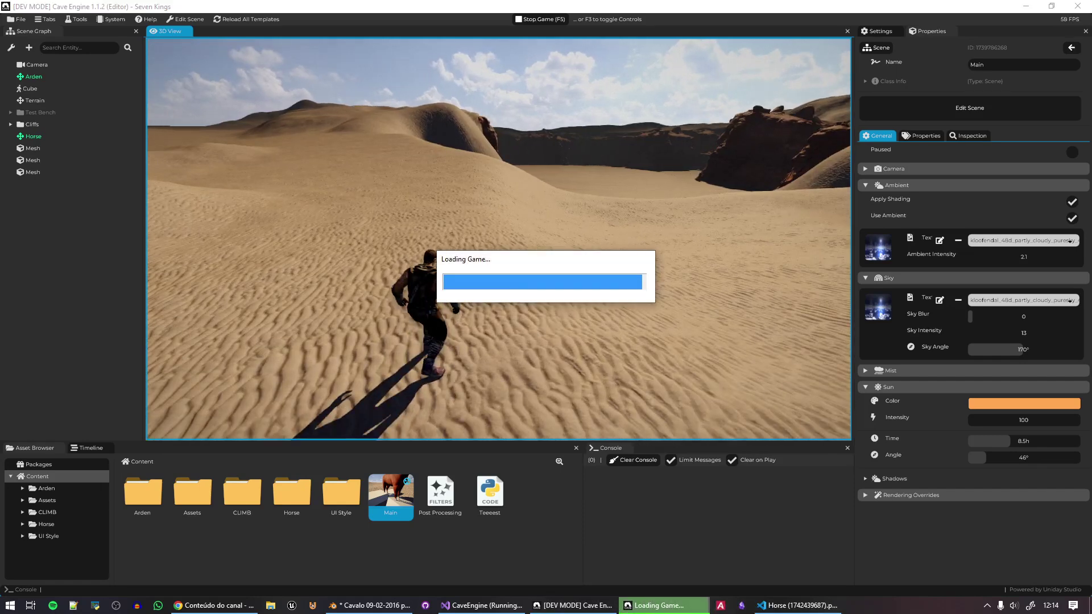